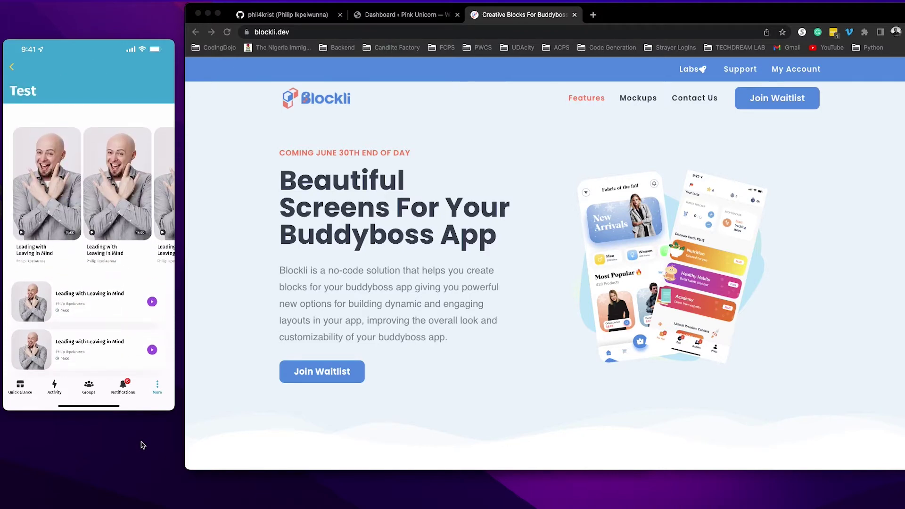
Open Blockli's Pricing page (blockli.dev/pricing) in a new browser tab.
mouse_move(56, 273)
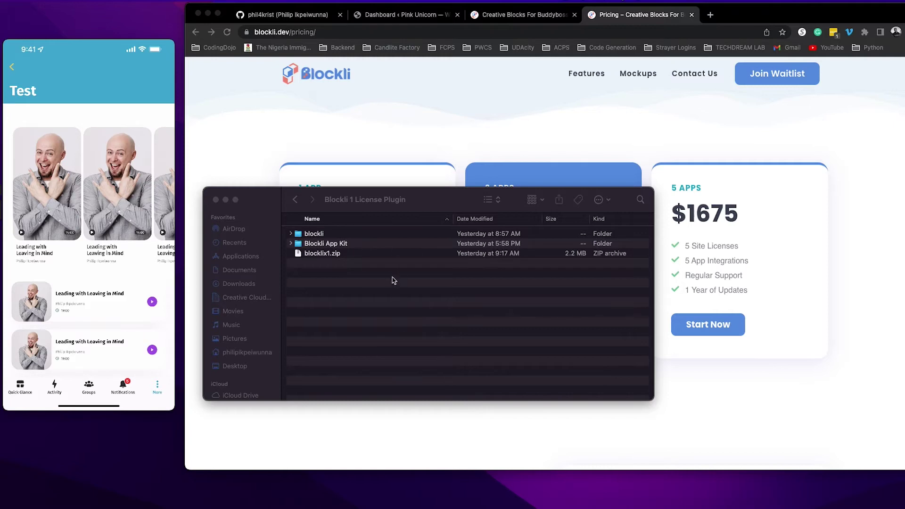
In Finder, open Blockli App Kit and its inner folder to view android, ios and index.js, then go back.
left_click(309, 301)
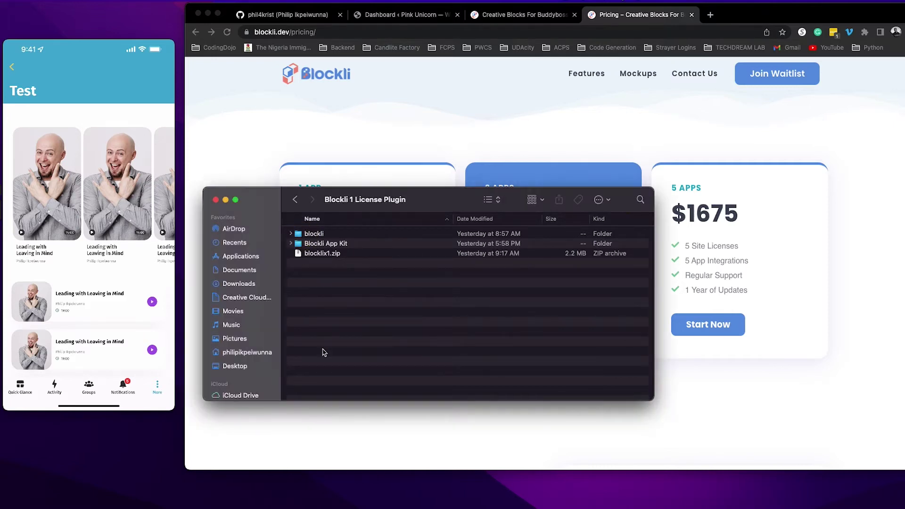
left_click(324, 236)
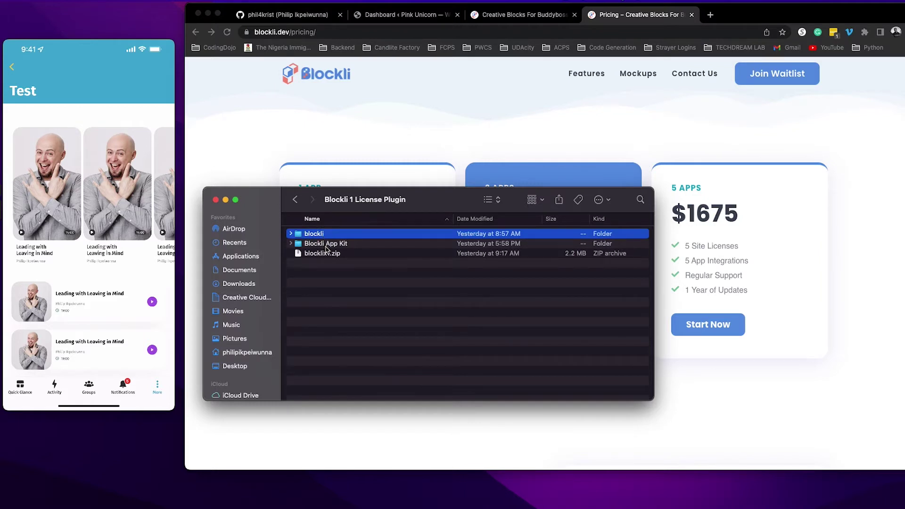
left_click(326, 245)
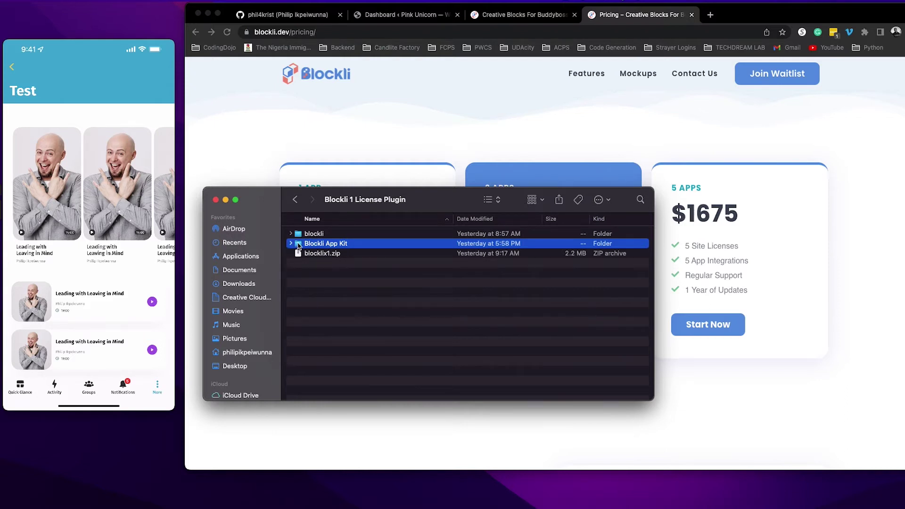
double_click(299, 244)
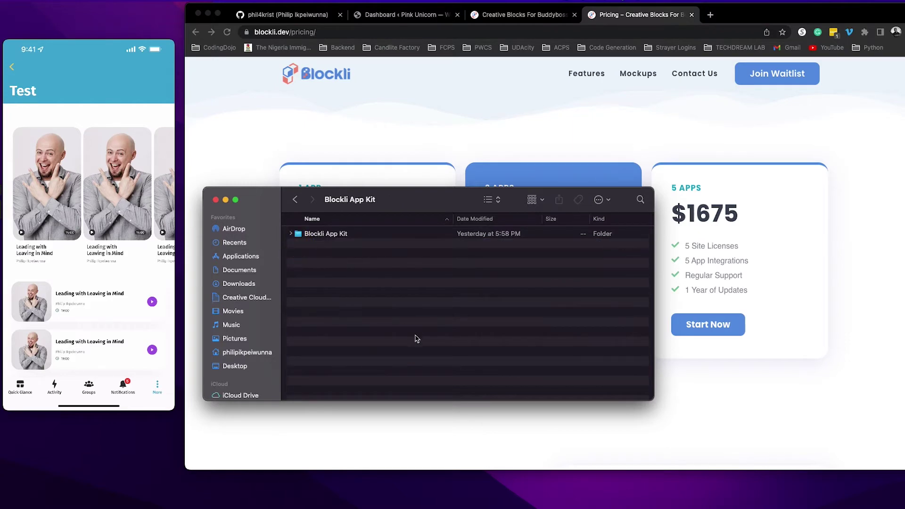
double_click(305, 236)
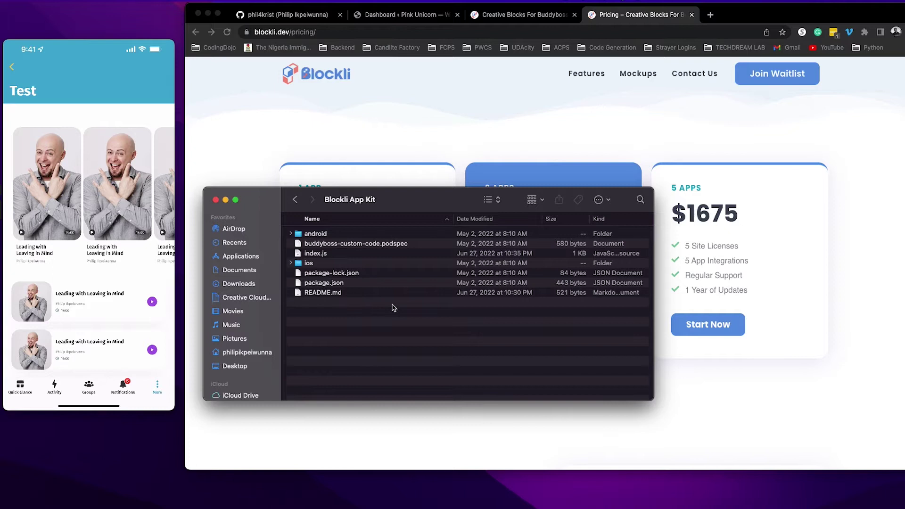
left_click(313, 256)
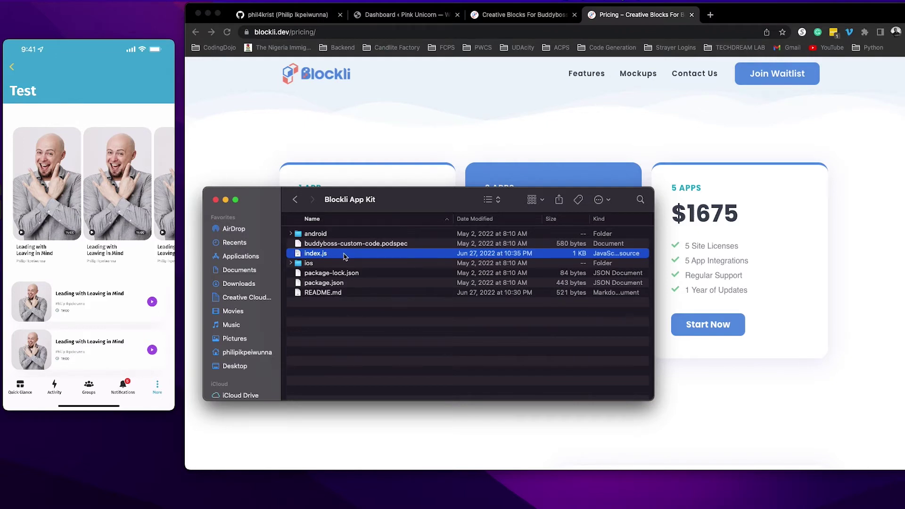
left_click(295, 199)
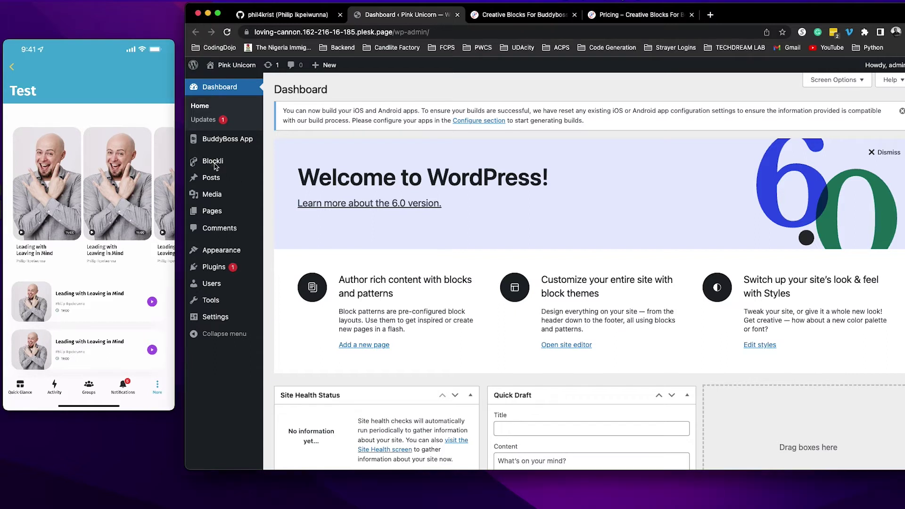
Paste the licence key into Blockli > Plugin License and activate it.
mouse_move(215, 166)
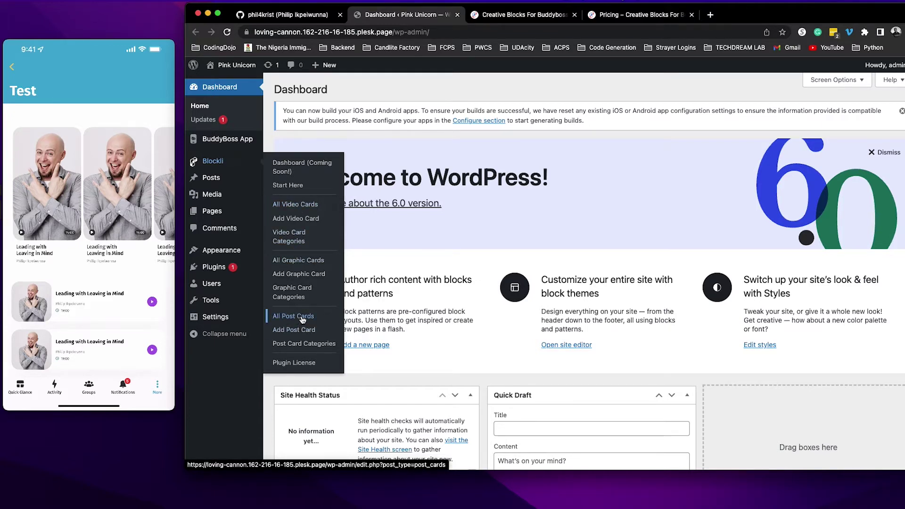
left_click(294, 362)
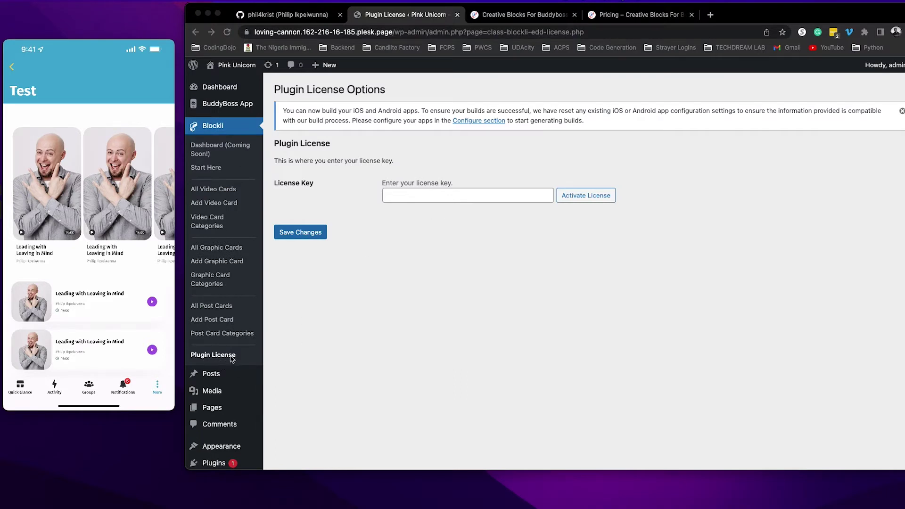
left_click(419, 195)
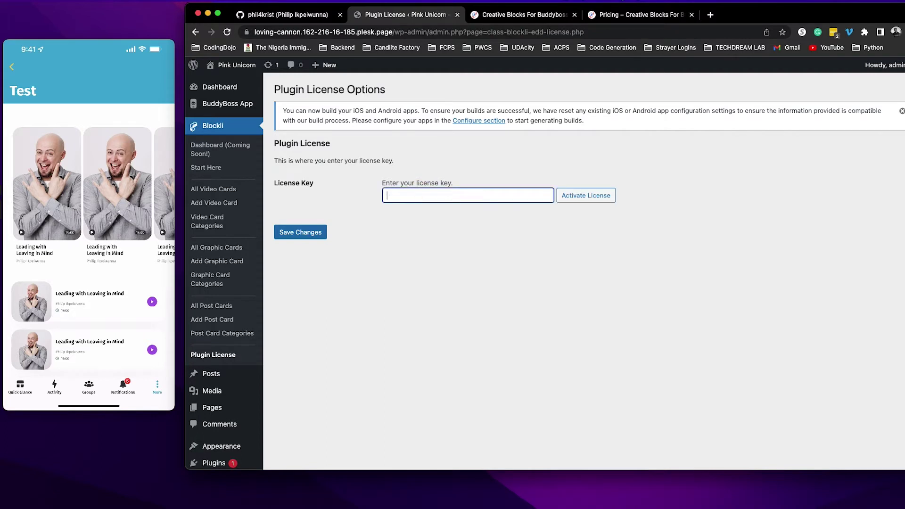
key("super+v")
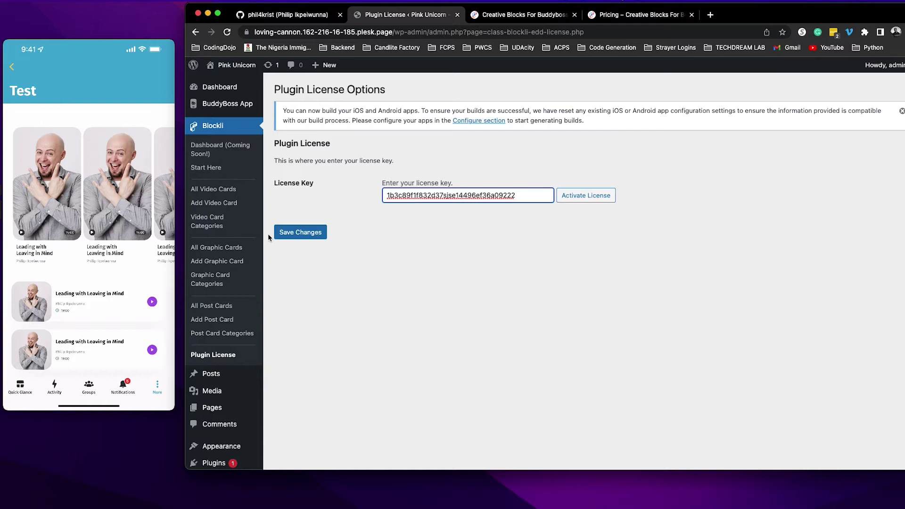
left_click(591, 200)
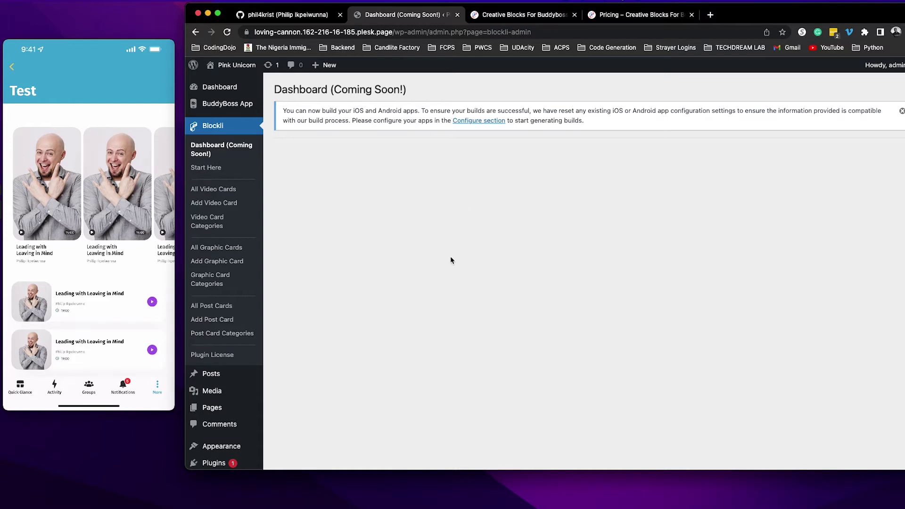
Open Blockli's Start Here mockups guide and show the Video Card styles.
left_click(209, 170)
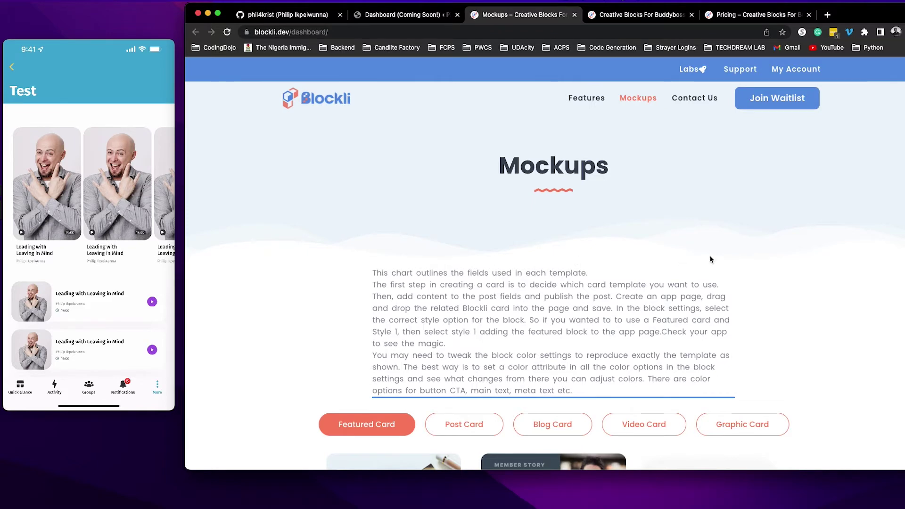
scroll(773, 278, "down", 2)
scroll(773, 278, "down", 5)
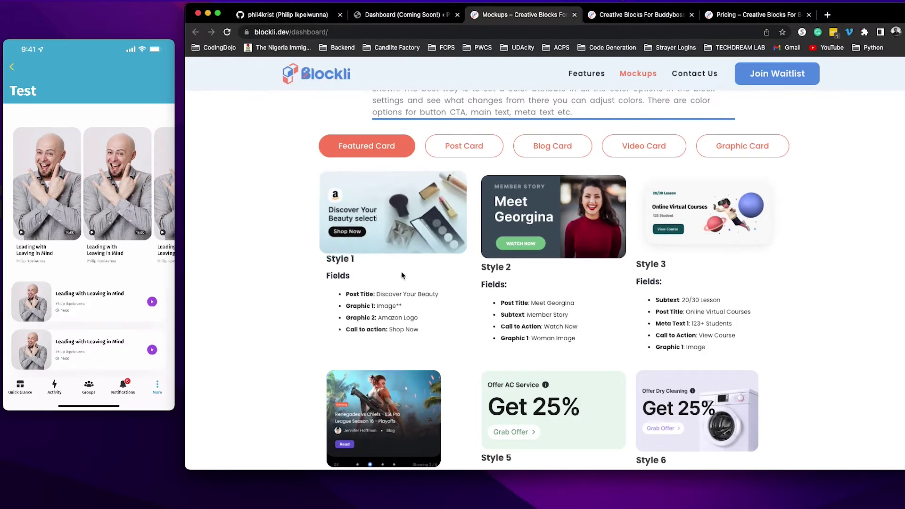
mouse_move(79, 228)
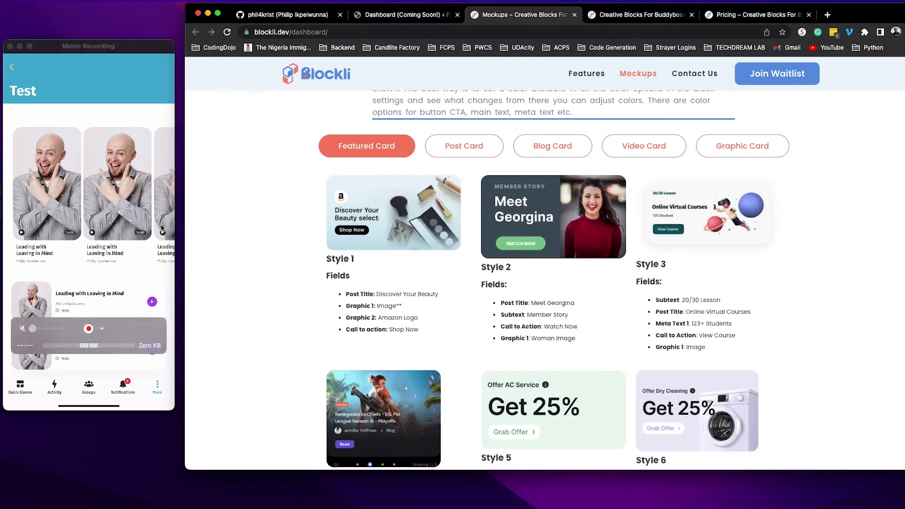
left_click(669, 154)
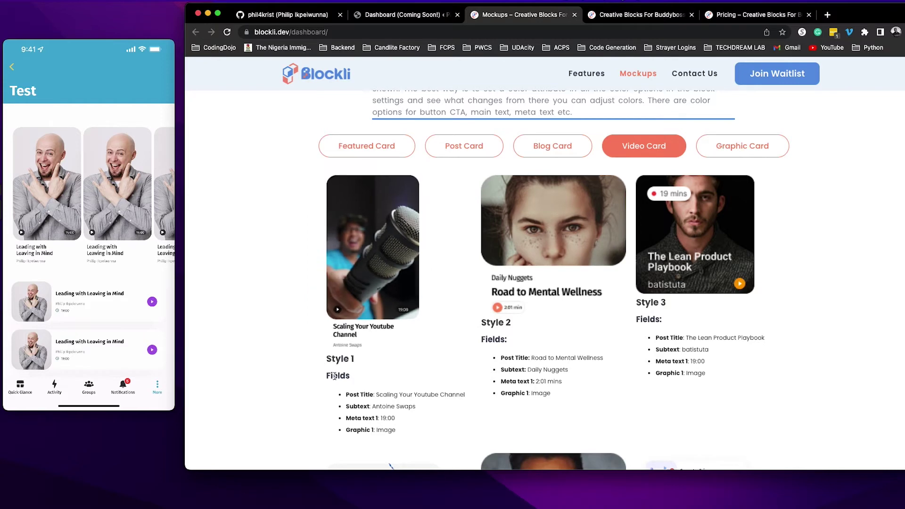
Review Style 1's Post Title and Subtext fields, then return to the WordPress dashboard.
scroll(346, 343, "down", 5)
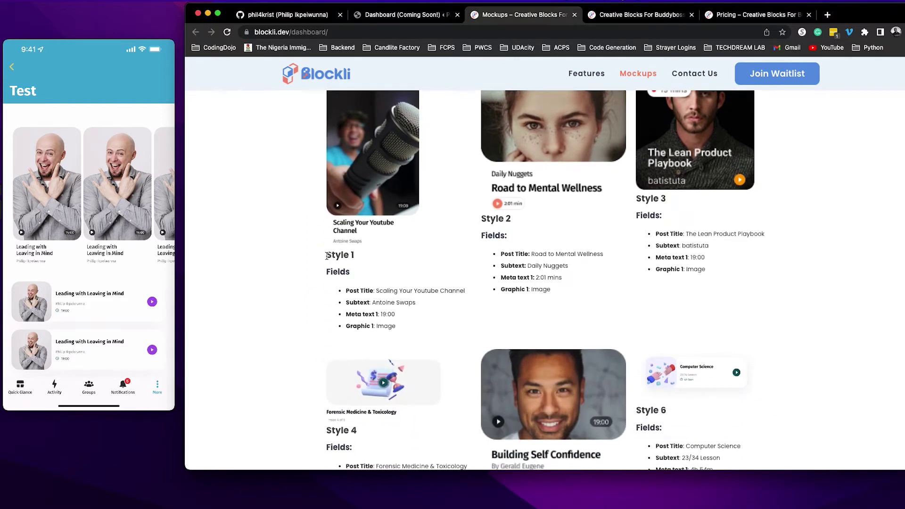
left_click_drag(327, 255, 374, 261)
left_click(348, 298)
left_click(346, 290)
left_click_drag(373, 291, 347, 302)
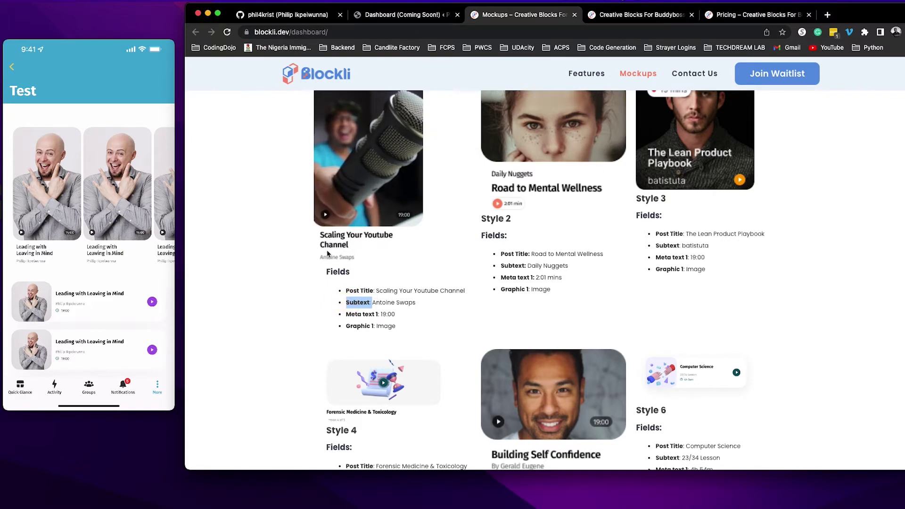
left_click_drag(374, 291, 338, 291)
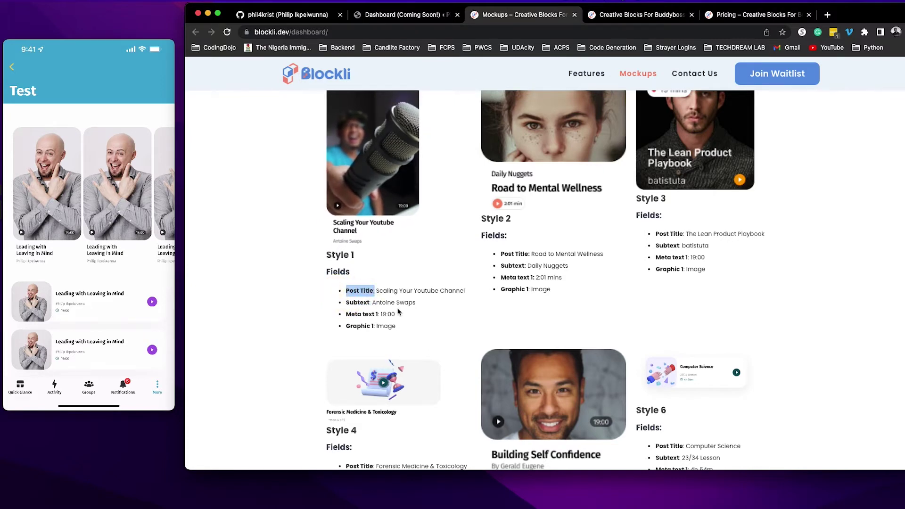
left_click_drag(419, 306, 383, 316)
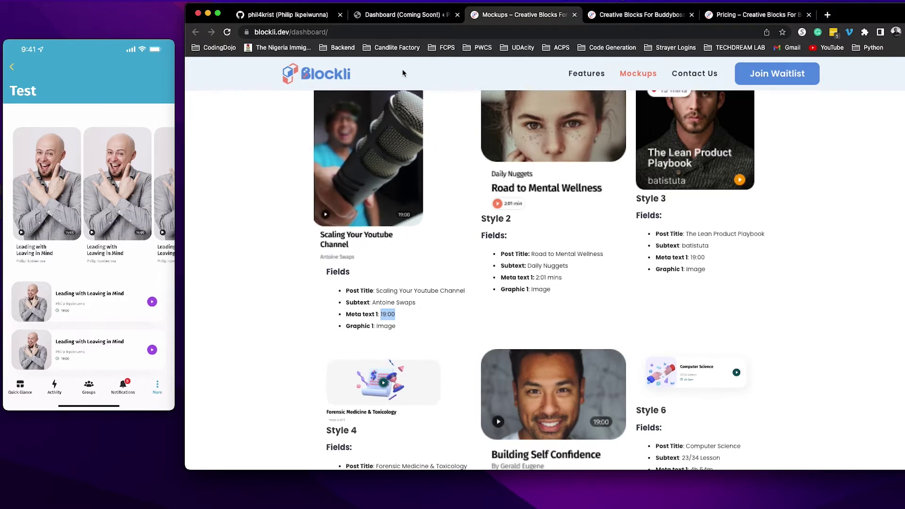
left_click(396, 18)
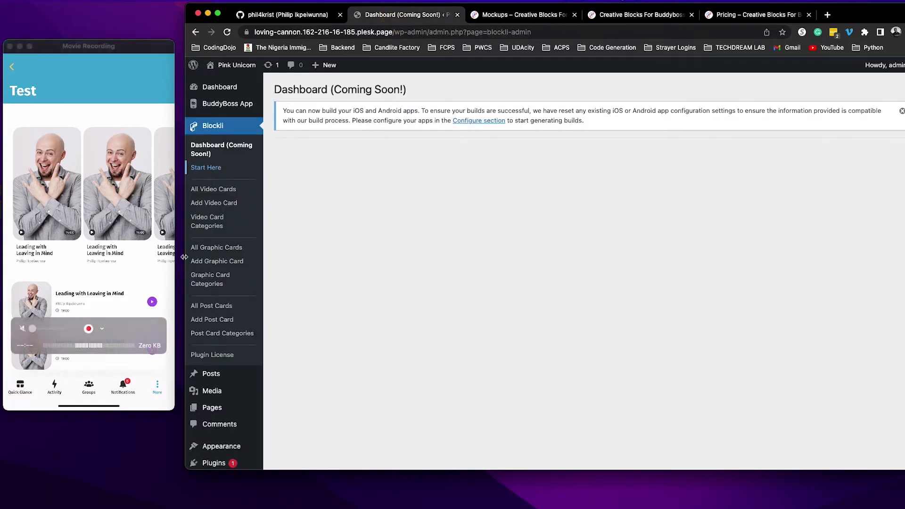
Start a new video card titled 'Leading with Leaving in Mind' with subtext 'Philip'.
left_click(225, 207)
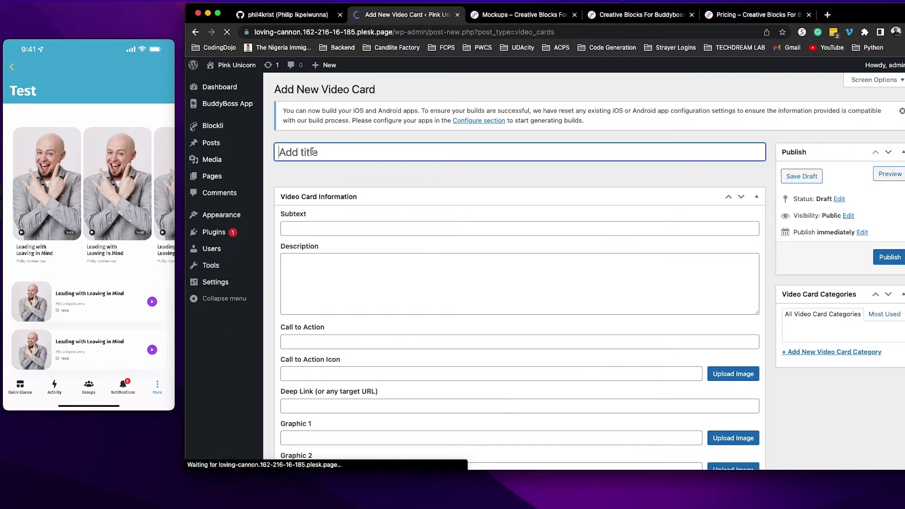
type("Leadin")
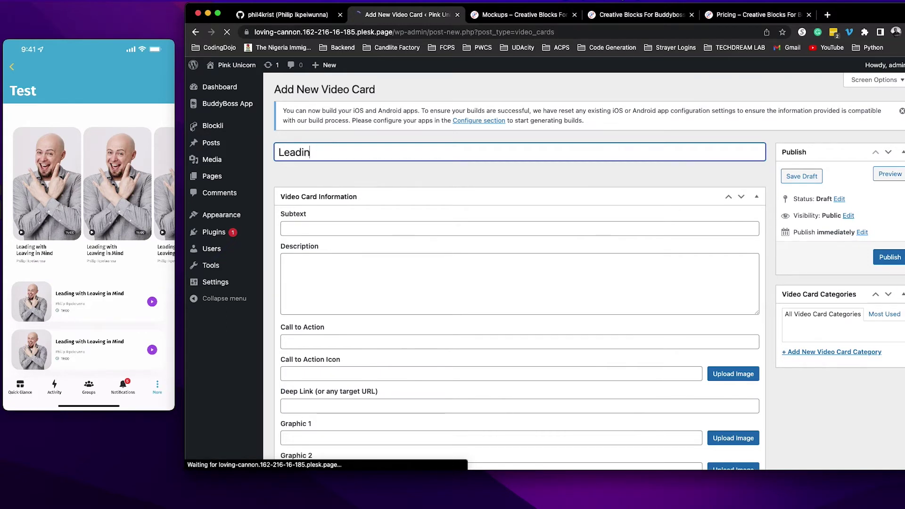
type("g with Le")
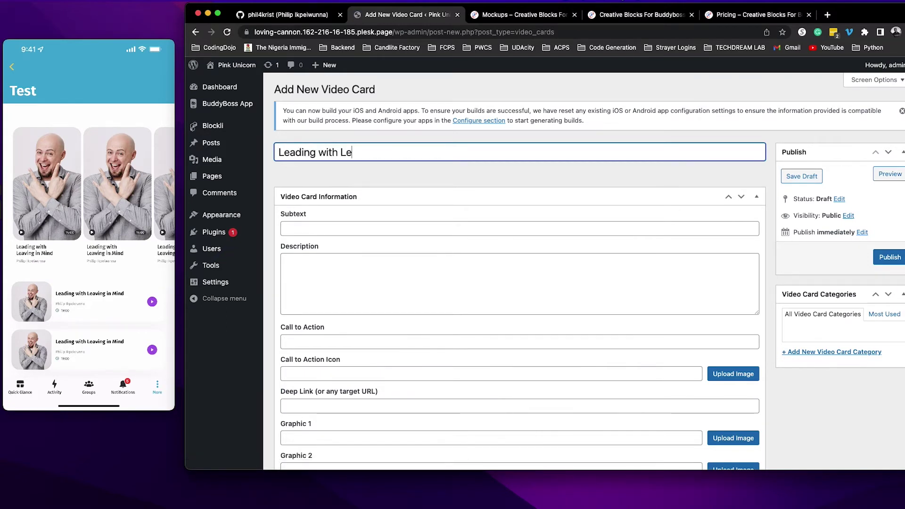
type("aving in ")
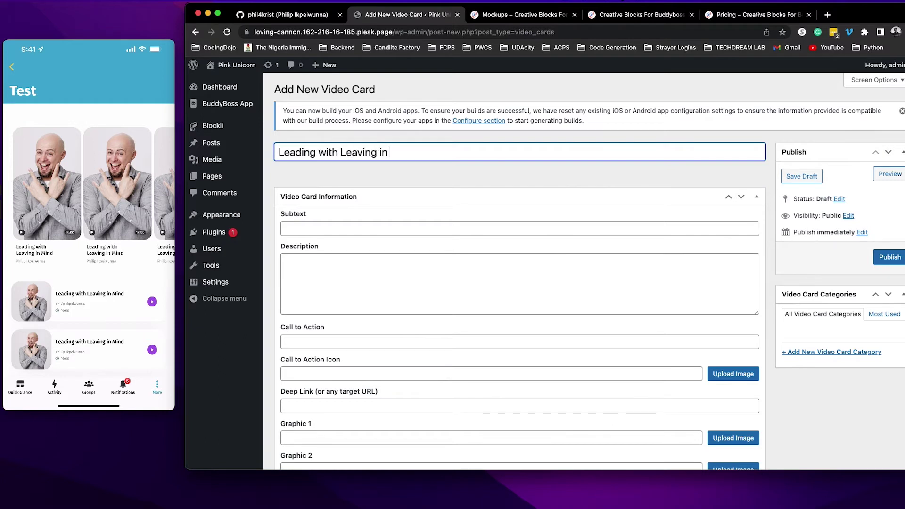
type("Mind")
left_click(347, 227)
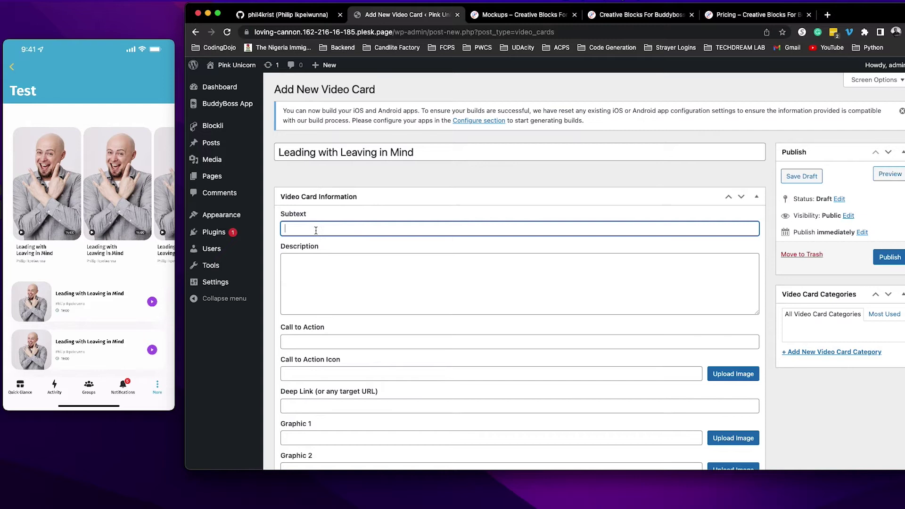
type("Philip Ikpeiwunna")
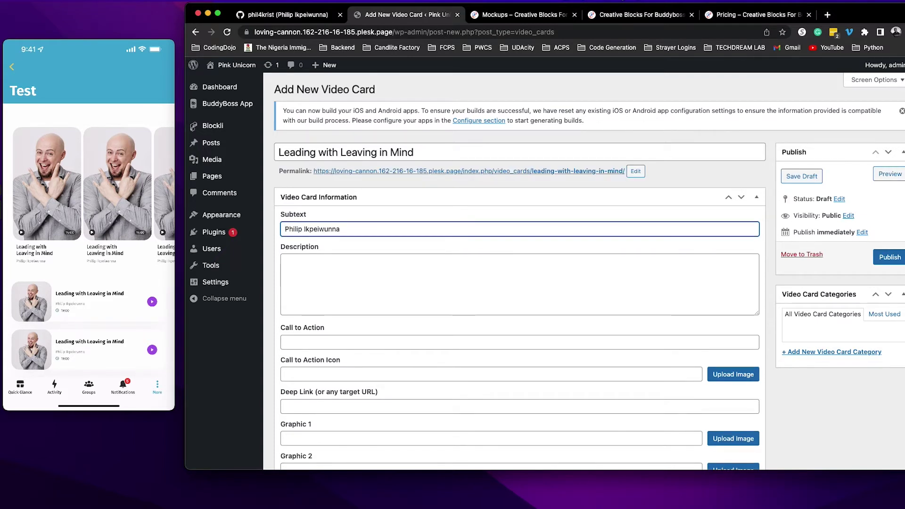
scroll(404, 309, "down", 1)
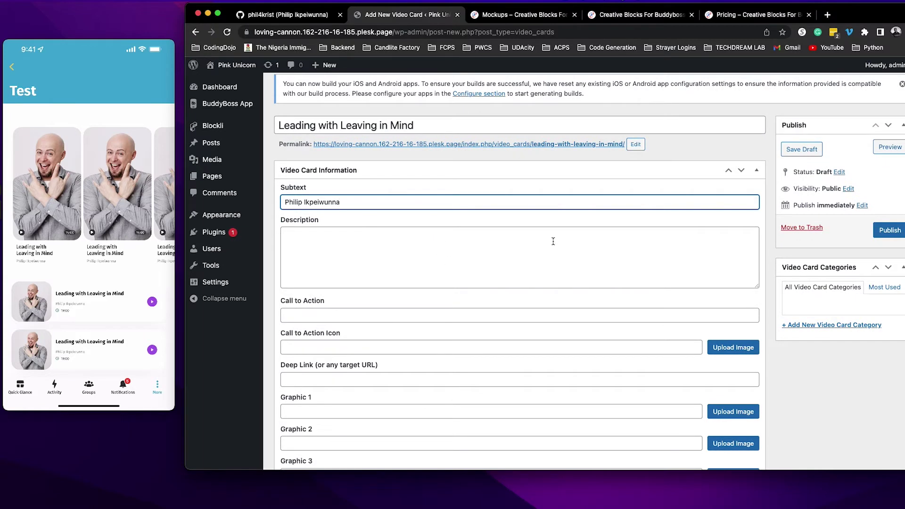
scroll(533, 268, "down", 2)
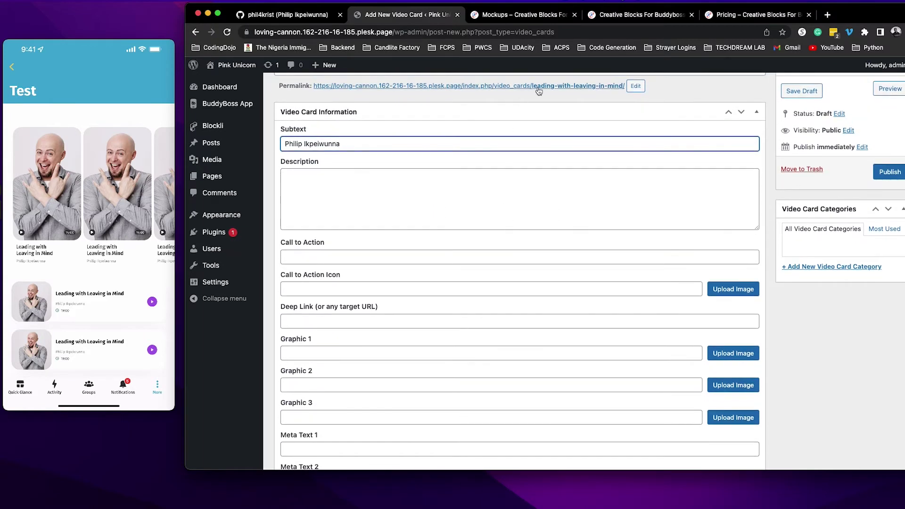
Fill Meta Text 1 with 19:00, checking the Style 1 values on the mockups tab.
left_click(519, 15)
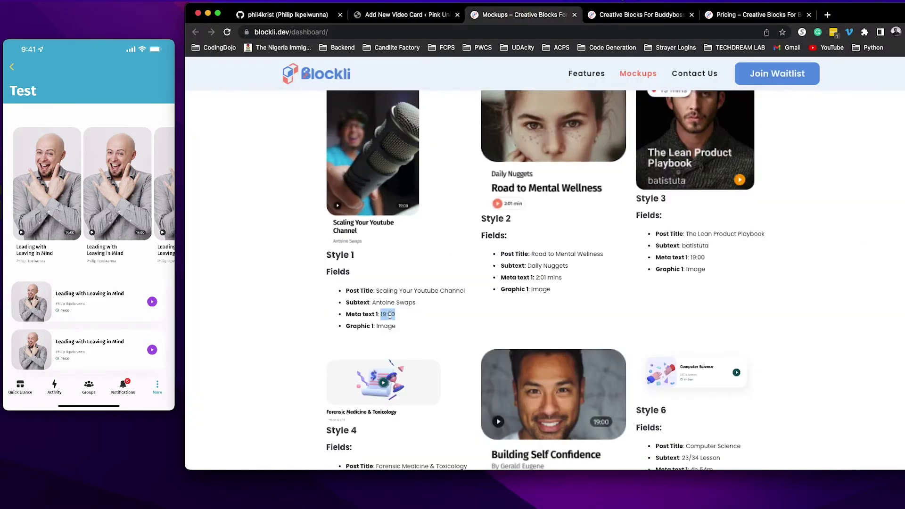
mouse_move(69, 238)
left_click(401, 14)
scroll(349, 377, "down", 3)
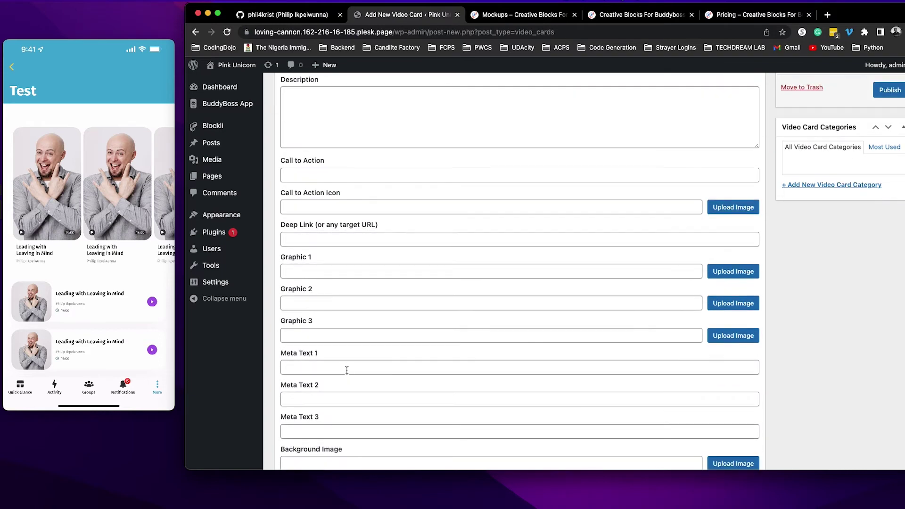
left_click(347, 370)
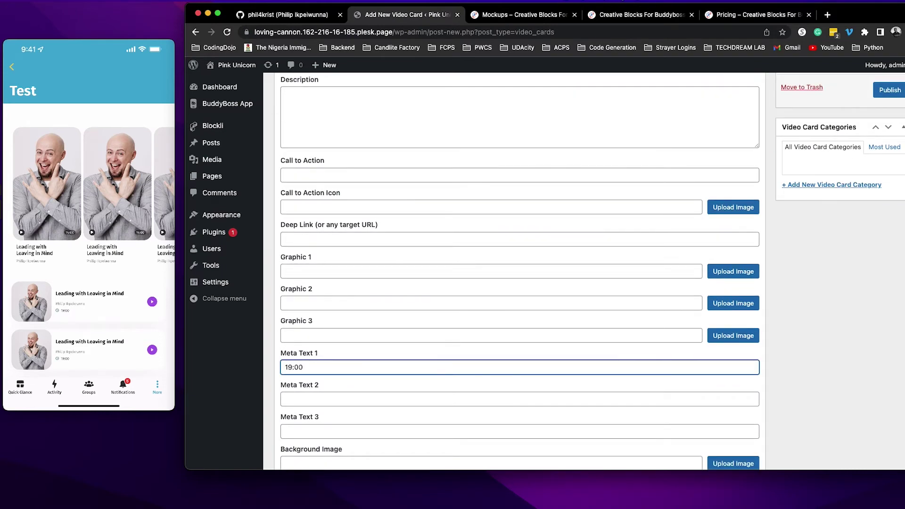
left_click(507, 15)
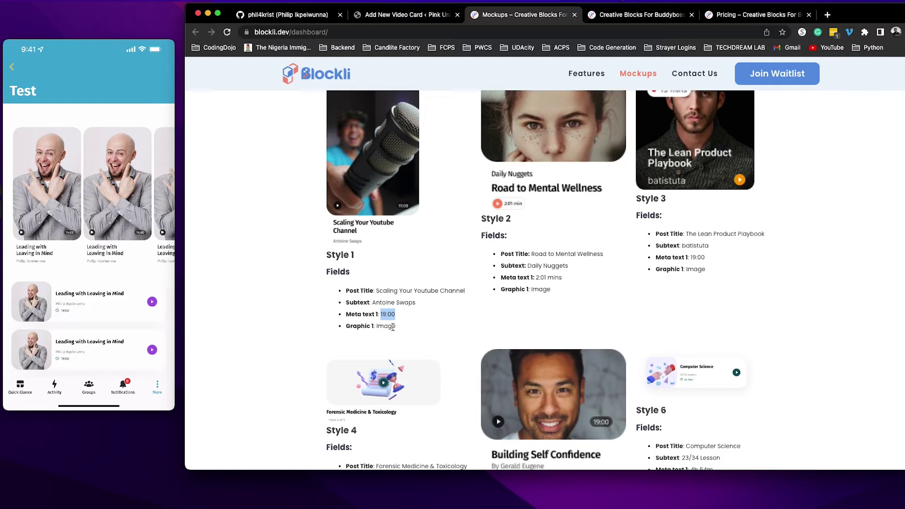
left_click(406, 16)
scroll(456, 371, "down", 5)
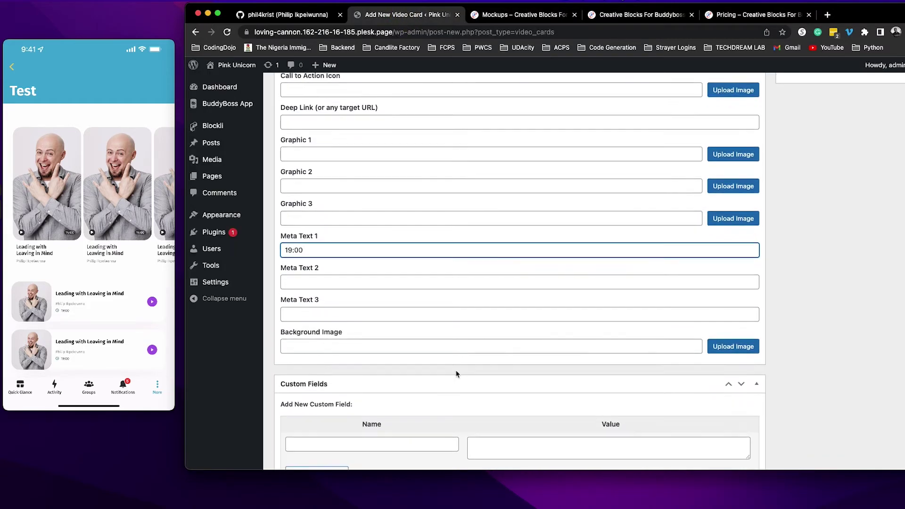
scroll(339, 372, "up", 1)
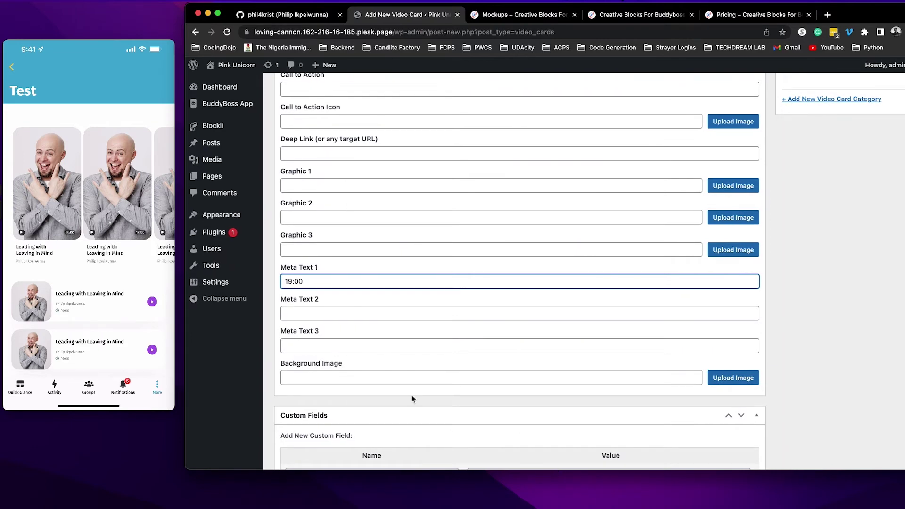
left_click(514, 15)
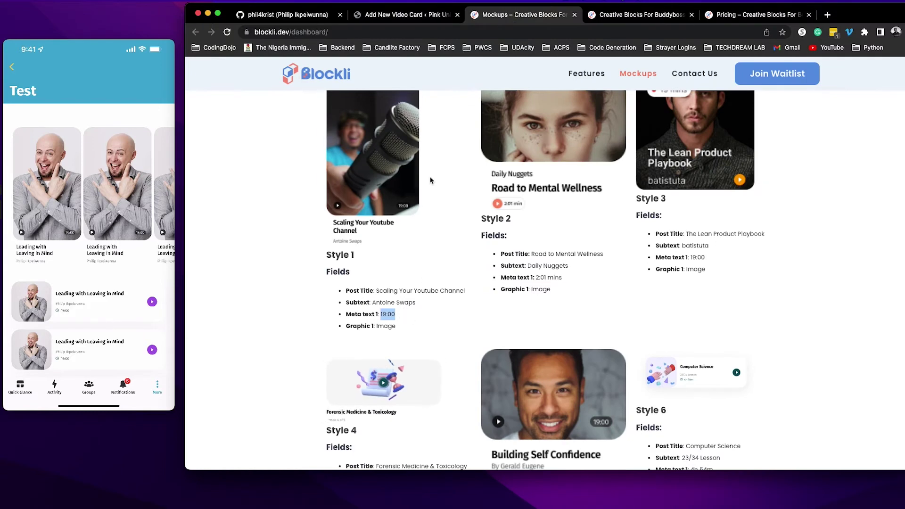
left_click(401, 14)
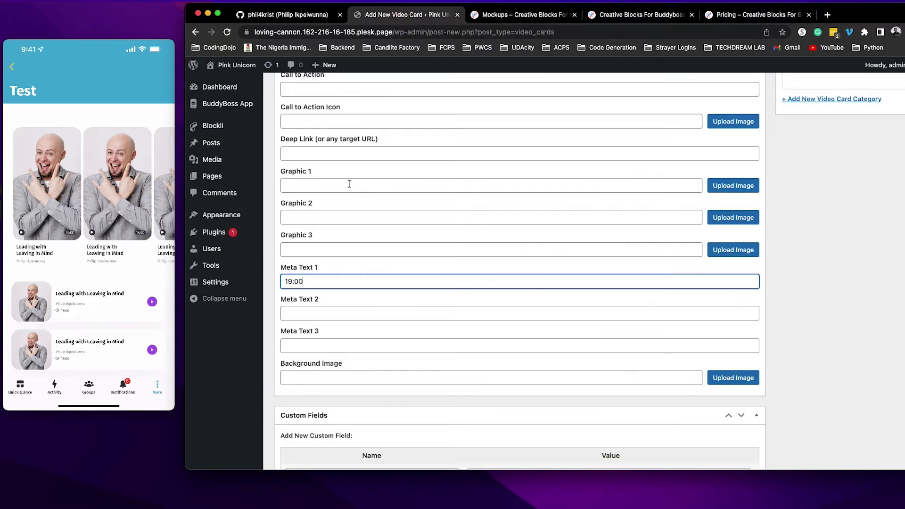
Leave Graphic 1 without an image and publish the video card.
left_click(753, 186)
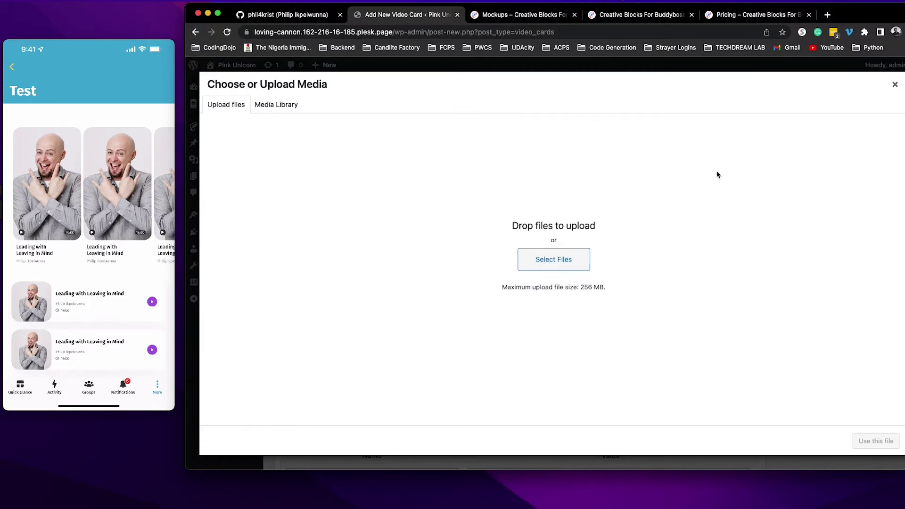
left_click(895, 85)
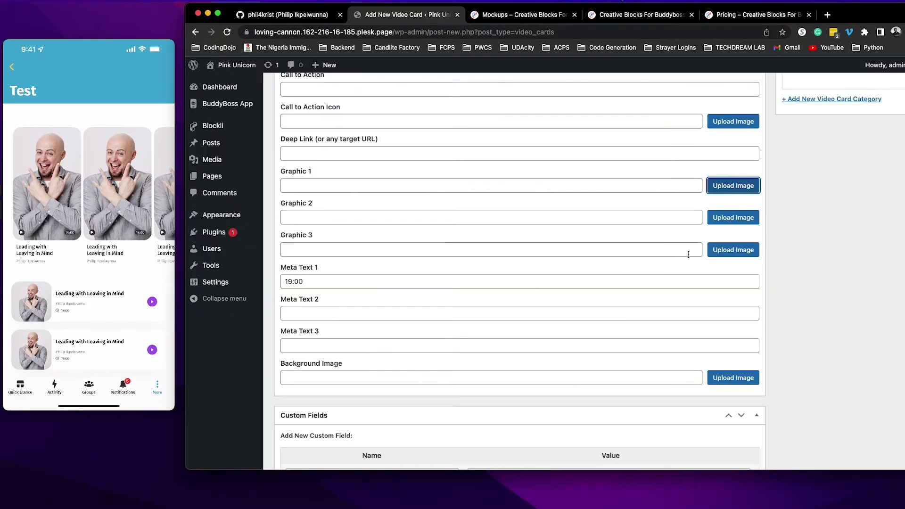
scroll(688, 255, "up", 5)
left_click(886, 260)
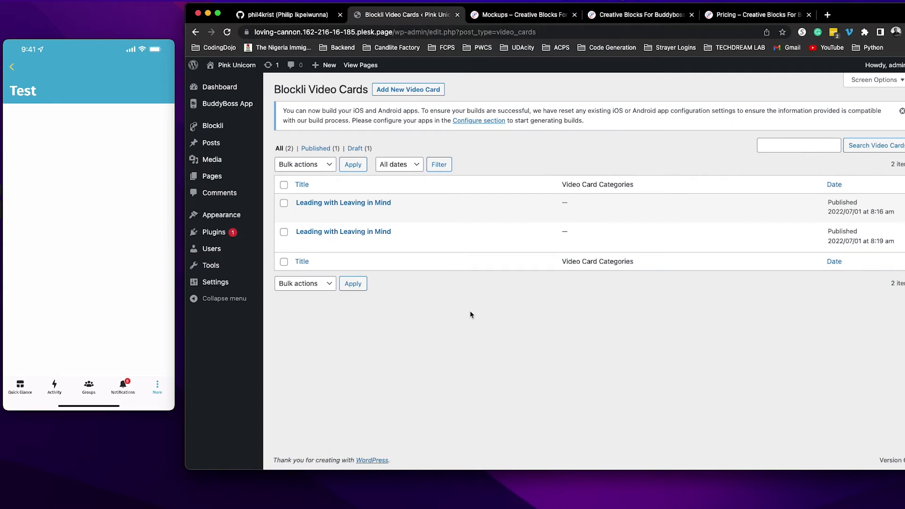
Add a new BuddyBoss App Page titled 'Test', dismissing the editor welcome tour.
left_click(484, 319)
mouse_move(246, 108)
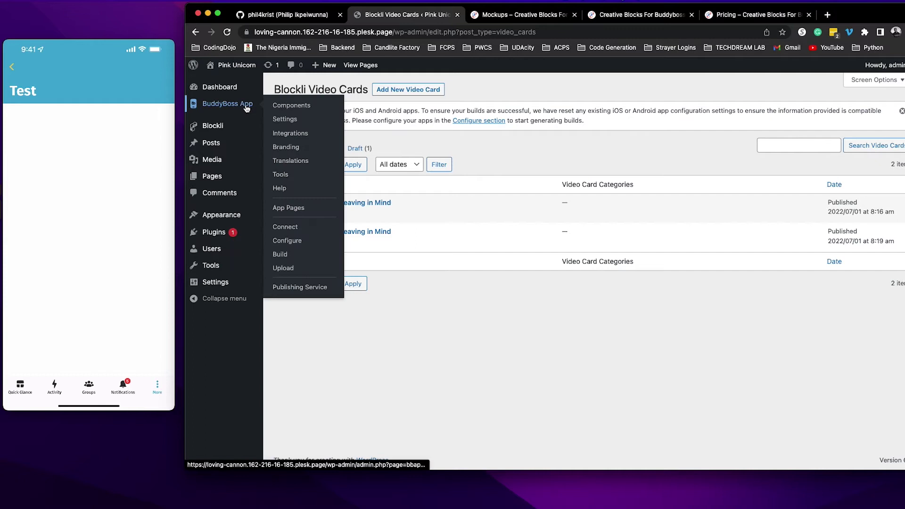
left_click(290, 211)
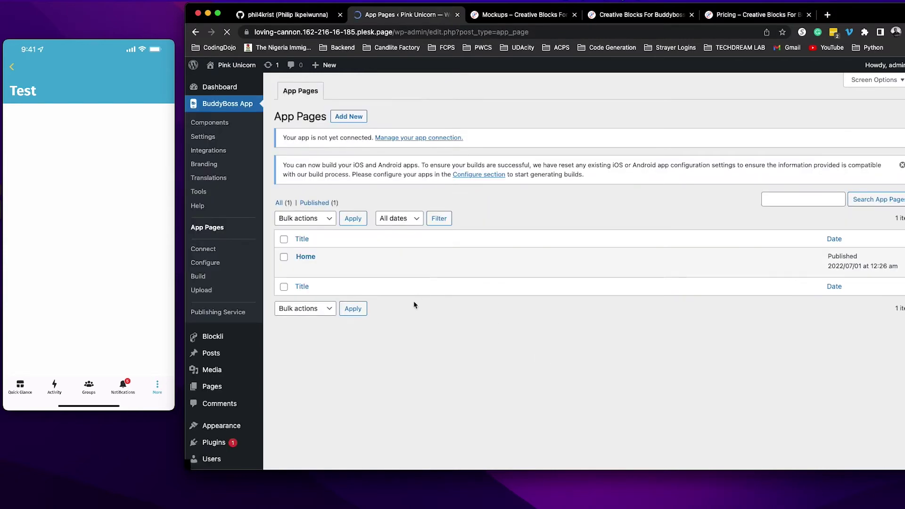
left_click(353, 116)
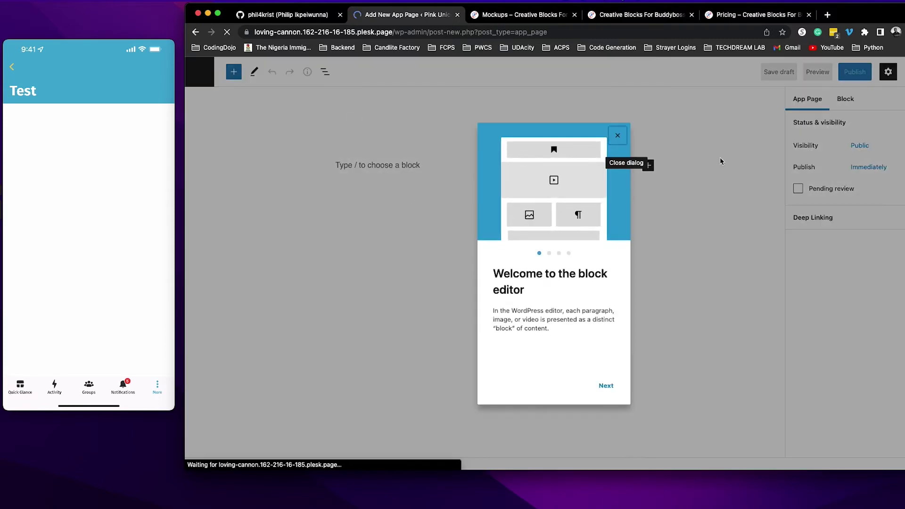
left_click(617, 138)
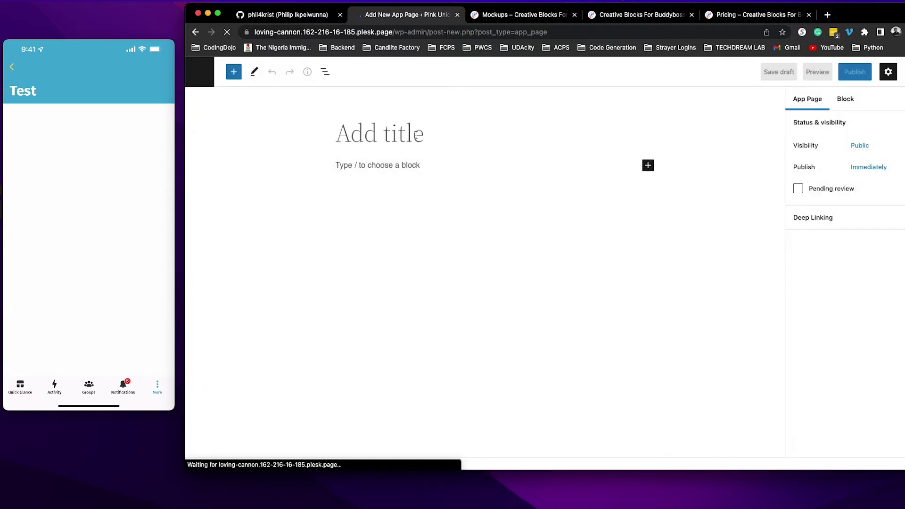
left_click(416, 135)
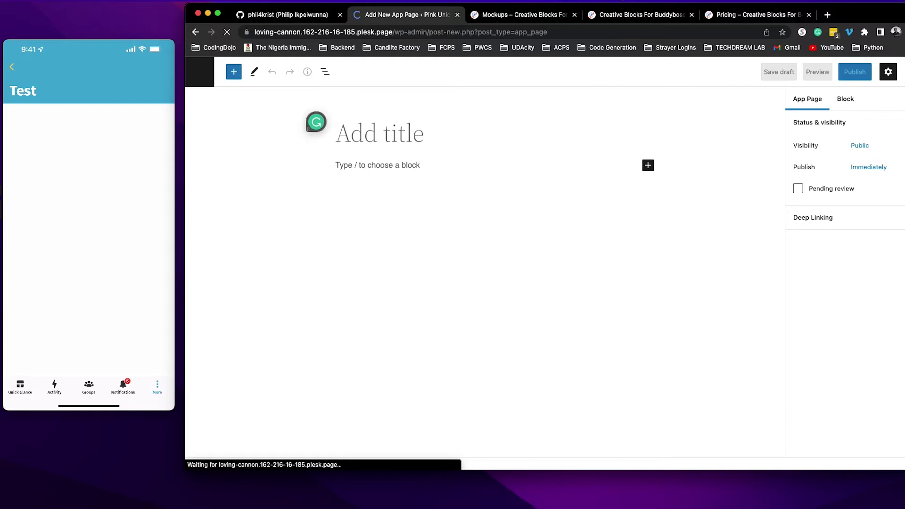
type("Test")
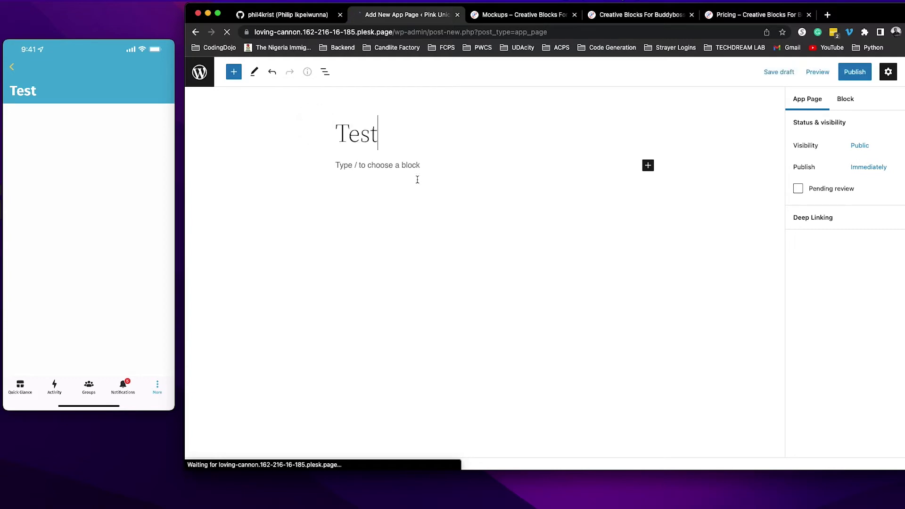
left_click(418, 179)
Insert a Video Card block from the BuddyBoss App Blocks section.
left_click(234, 73)
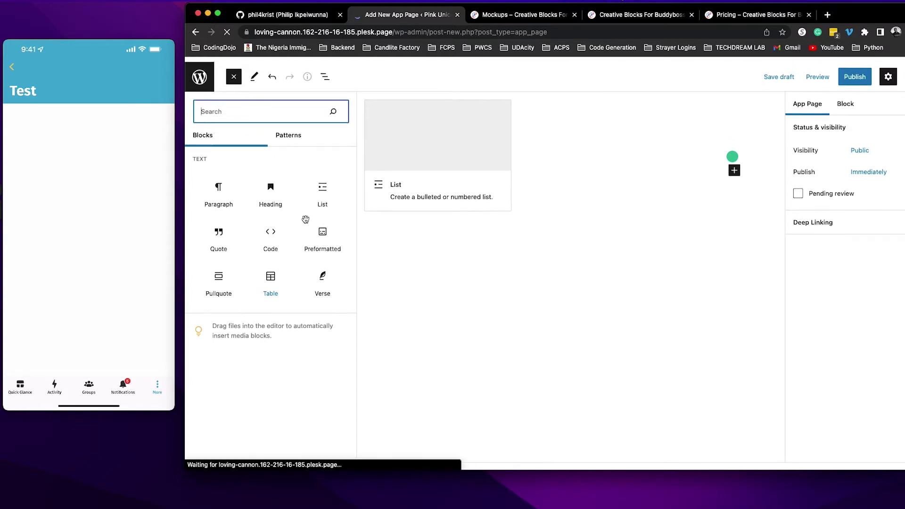
scroll(269, 386, "down", 20)
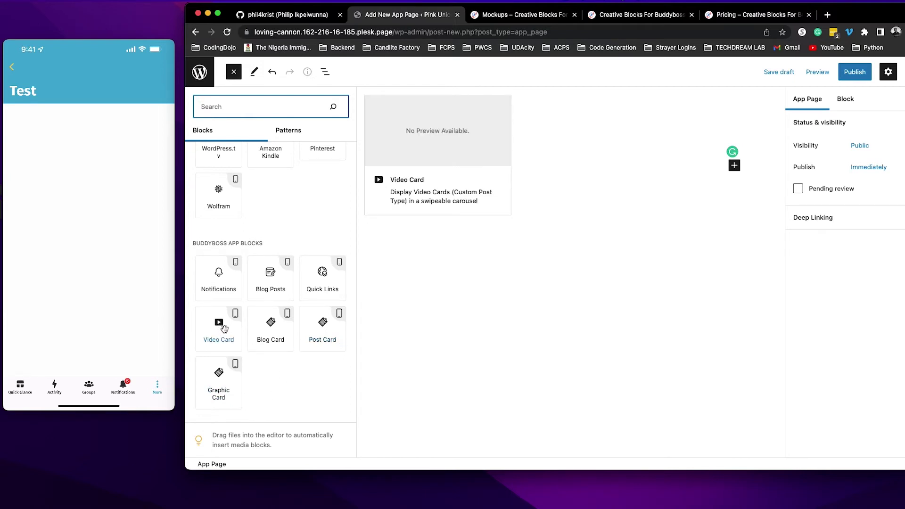
left_click(222, 328)
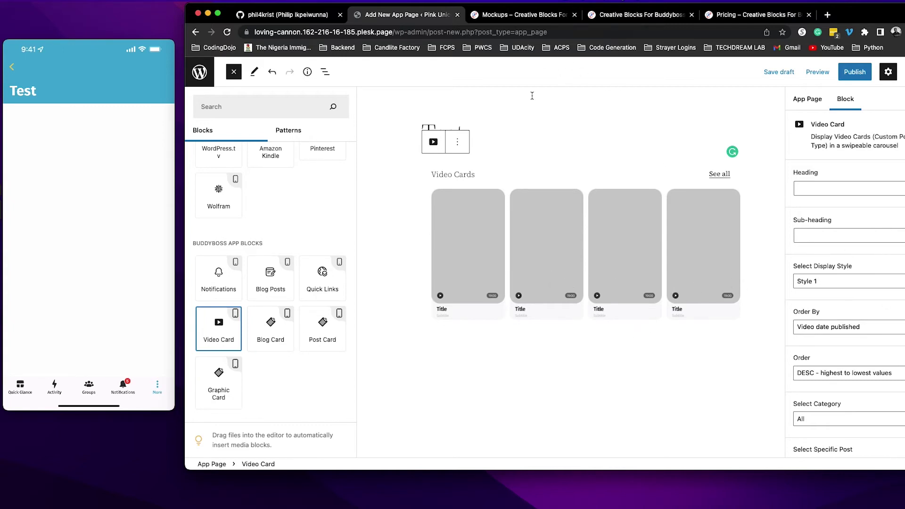
Compare the card styles on the mockups tab and try Style 2 on the block.
left_click(524, 15)
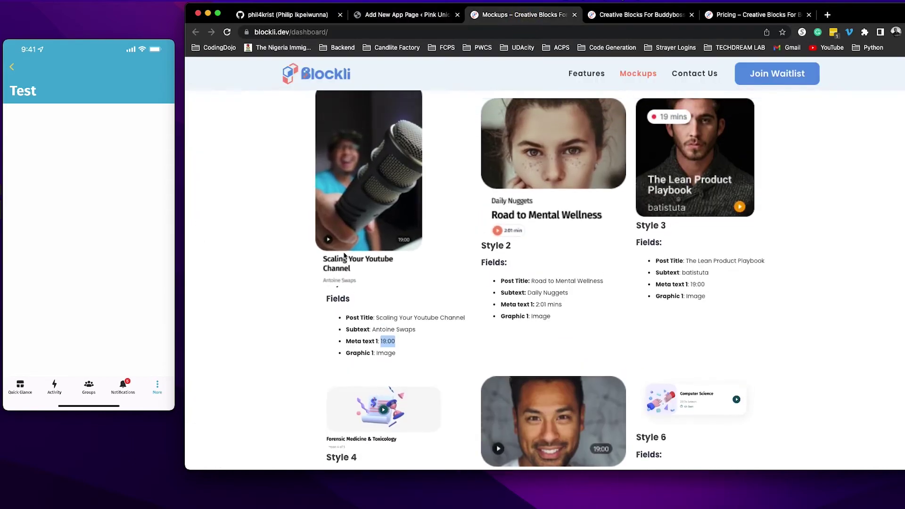
scroll(344, 256, "up", 4)
scroll(380, 316, "down", 4)
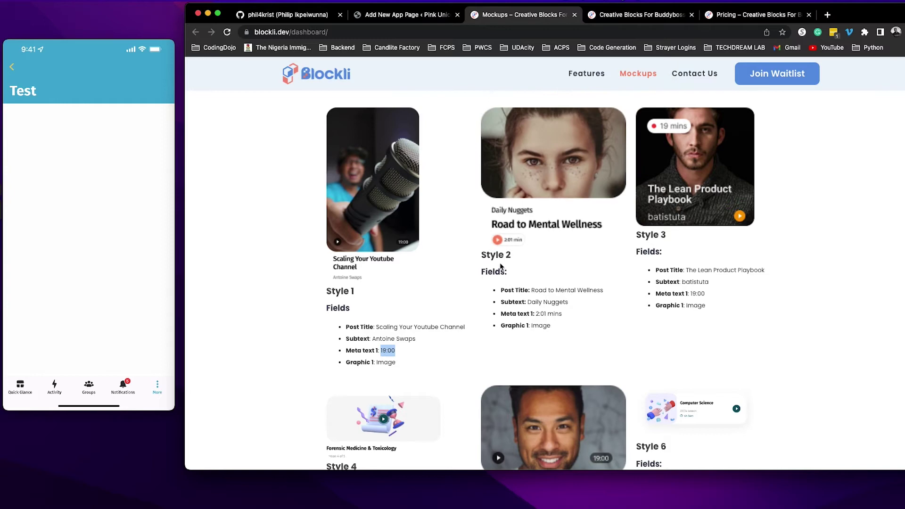
scroll(682, 349, "down", 5)
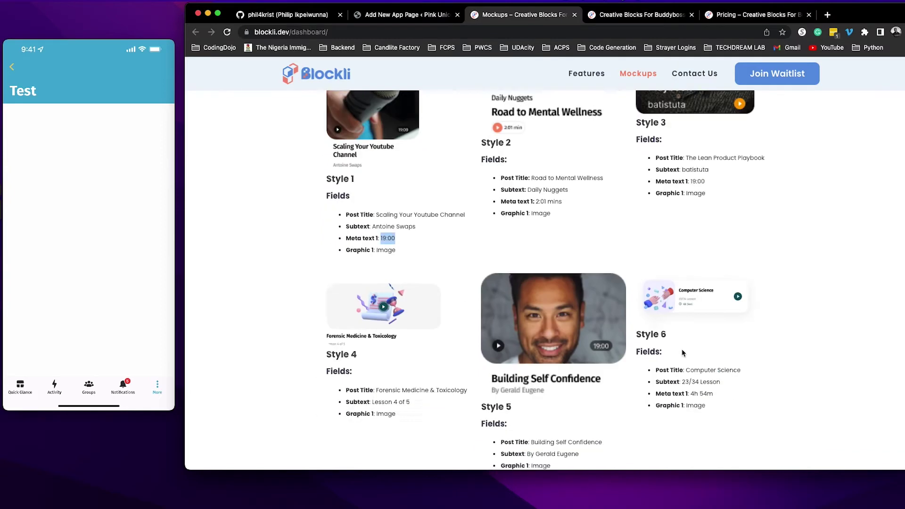
scroll(682, 352, "up", 1)
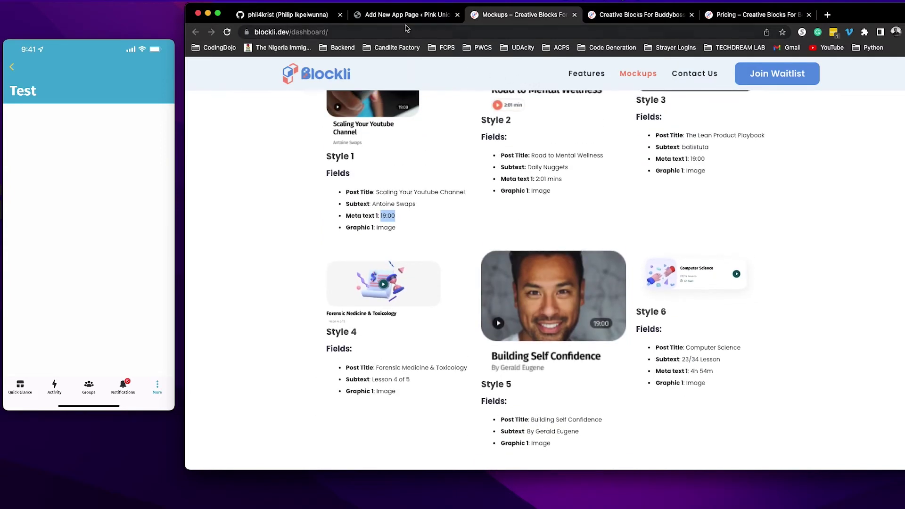
left_click(405, 14)
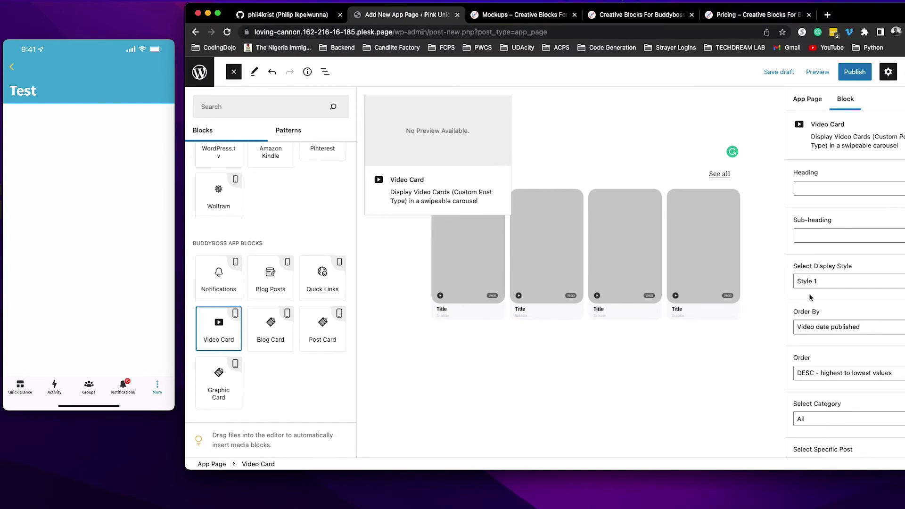
left_click(826, 283)
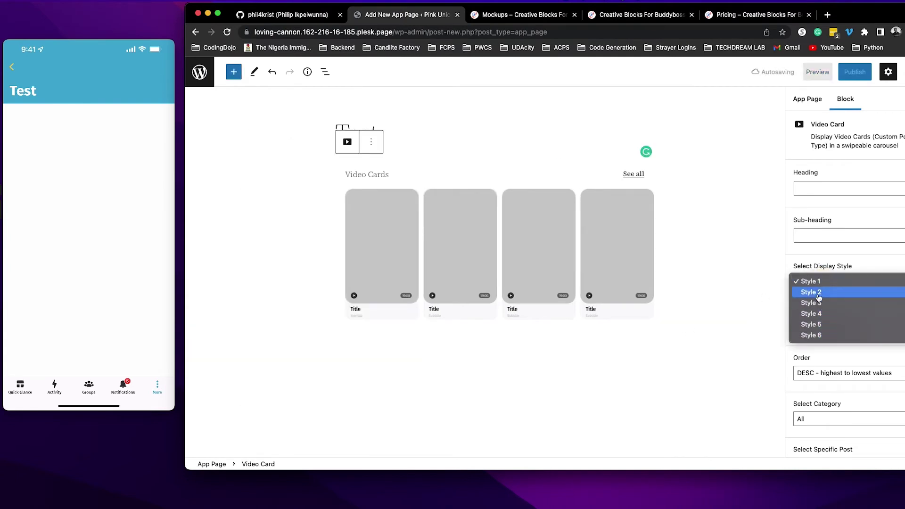
left_click(819, 292)
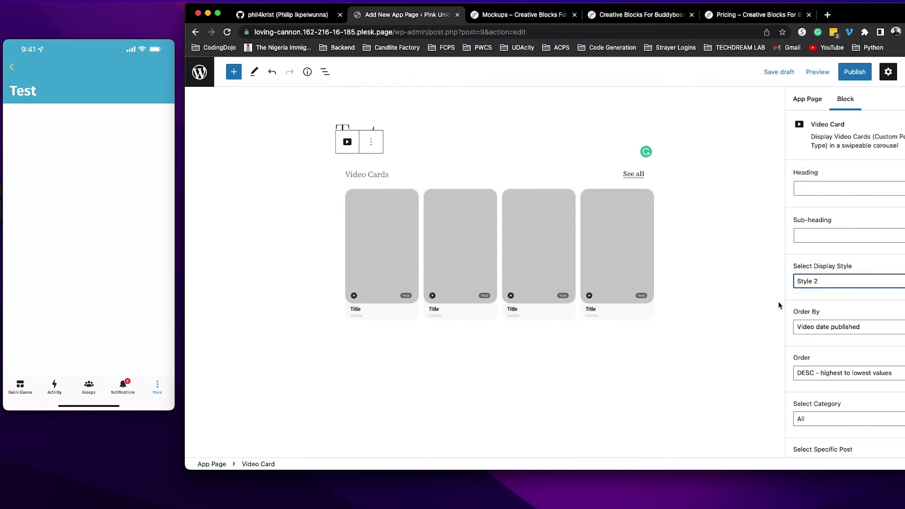
left_click(644, 267)
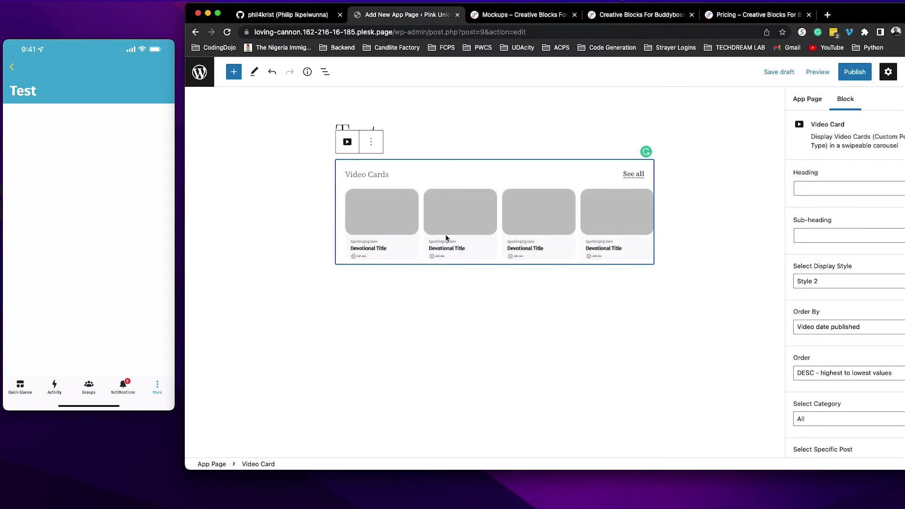
left_click(527, 17)
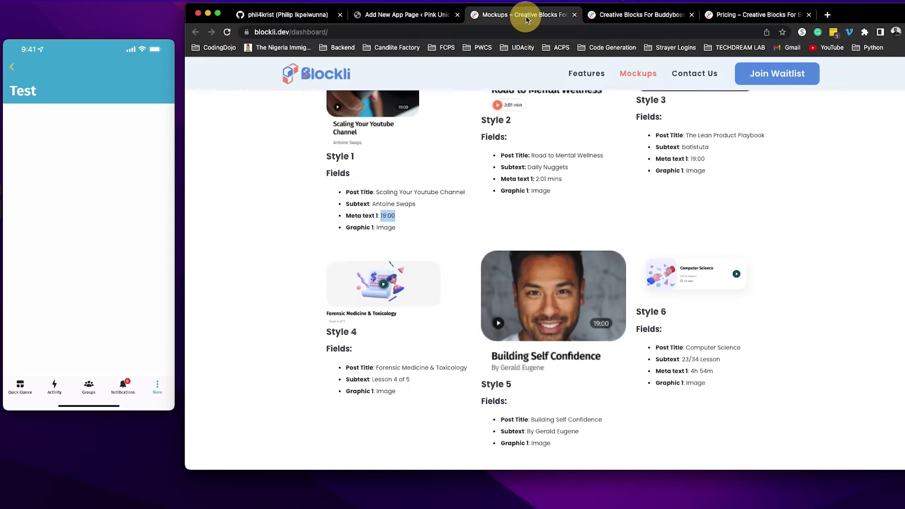
scroll(544, 268, "up", 3)
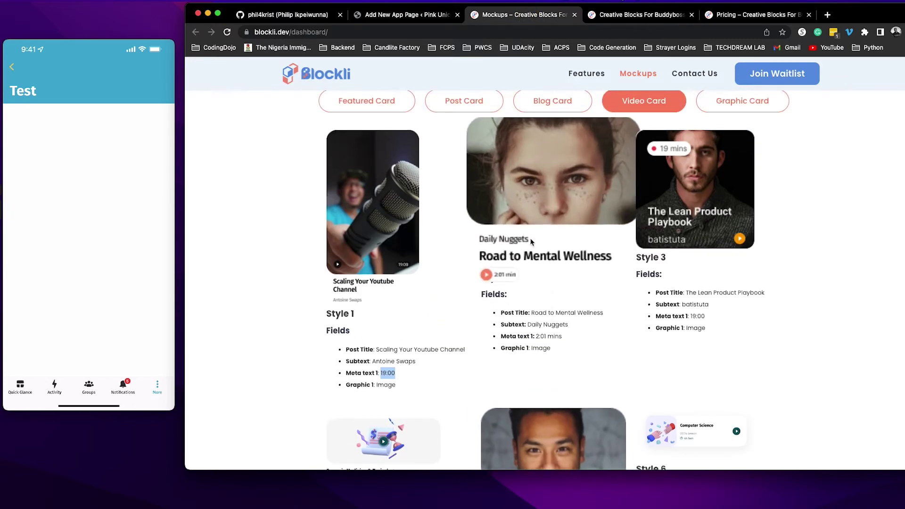
left_click(407, 14)
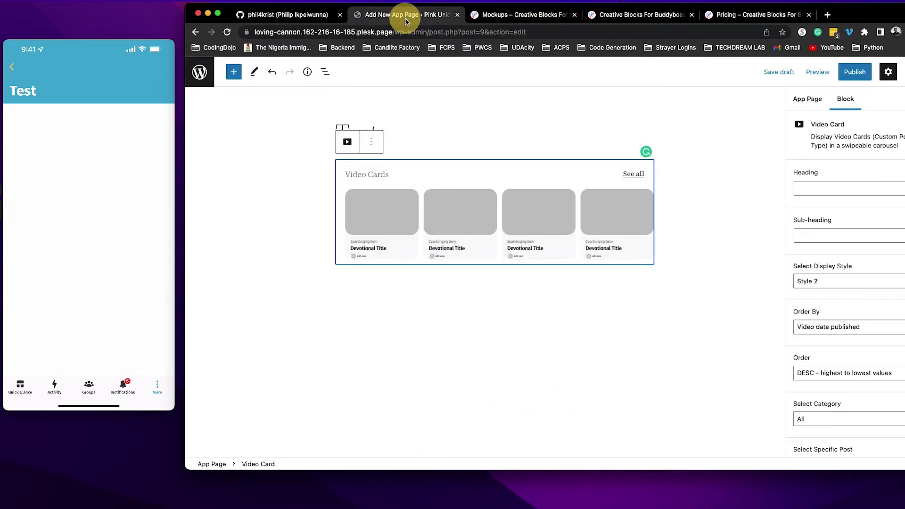
Cycle the display style through Styles 3, 4, 5 and 6, then settle on Style 1.
left_click(866, 285)
left_click(852, 293)
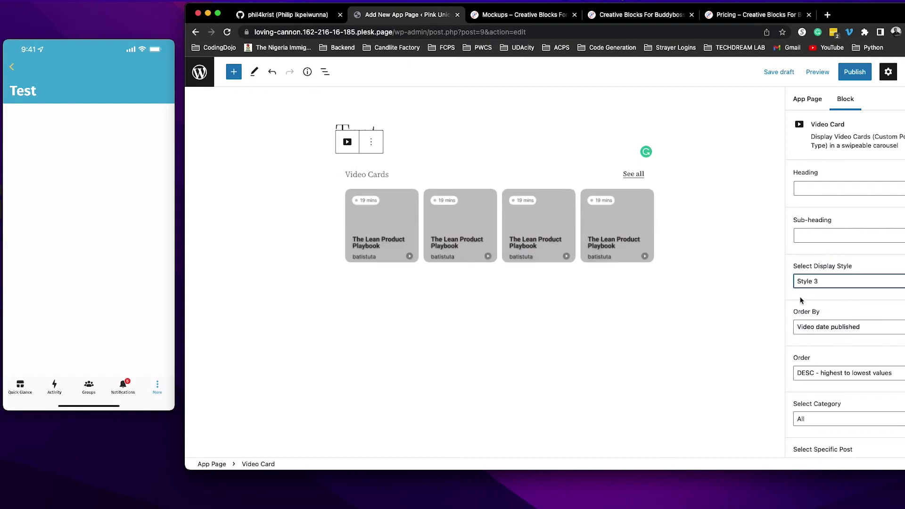
left_click(824, 285)
left_click(824, 296)
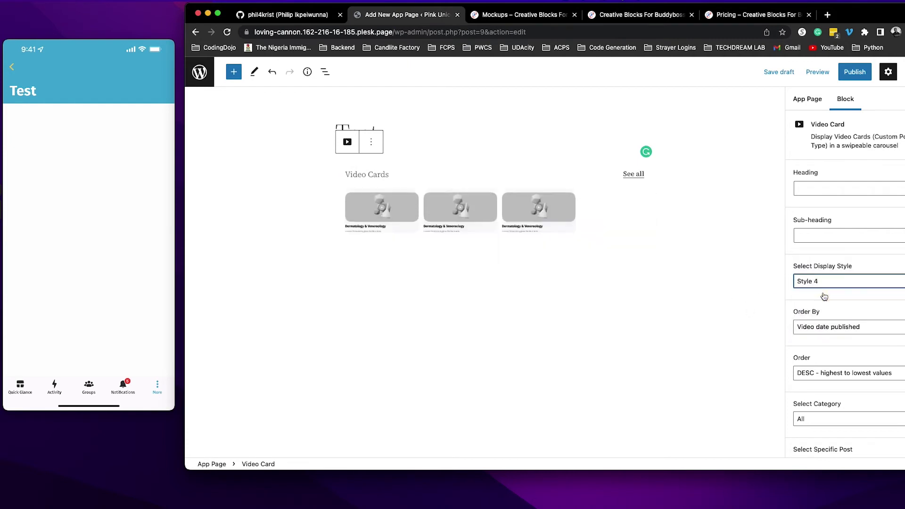
left_click(825, 282)
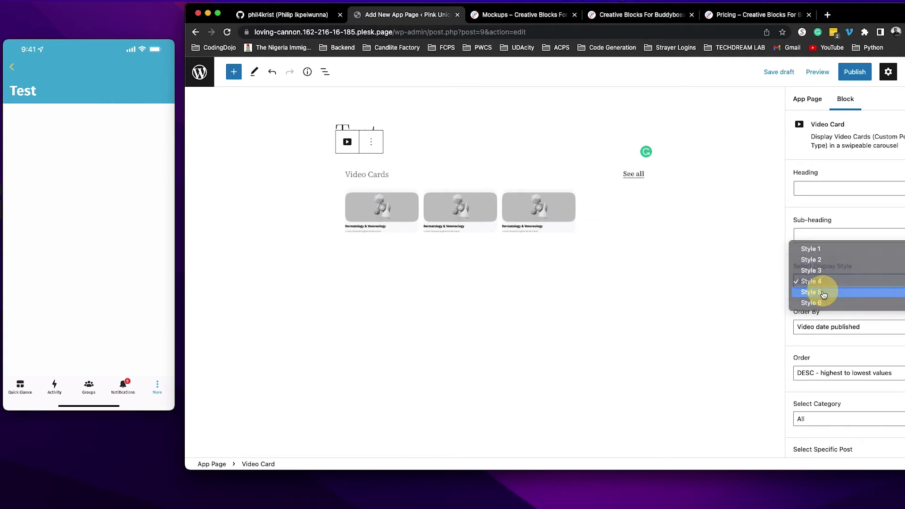
left_click(823, 294)
left_click(824, 283)
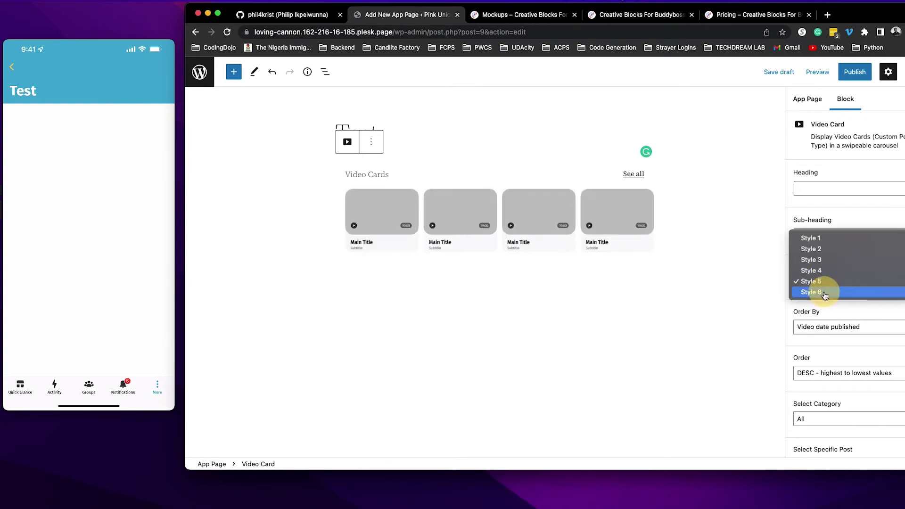
left_click(825, 293)
left_click(825, 283)
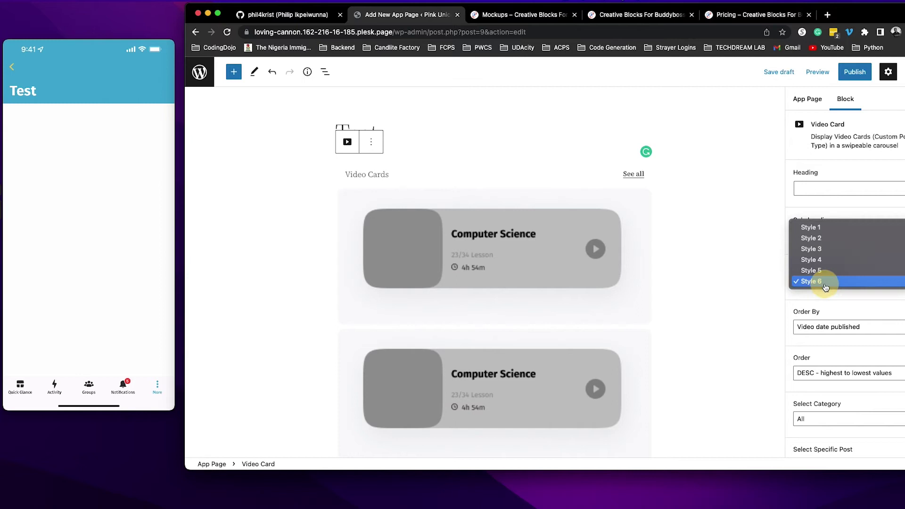
left_click(817, 229)
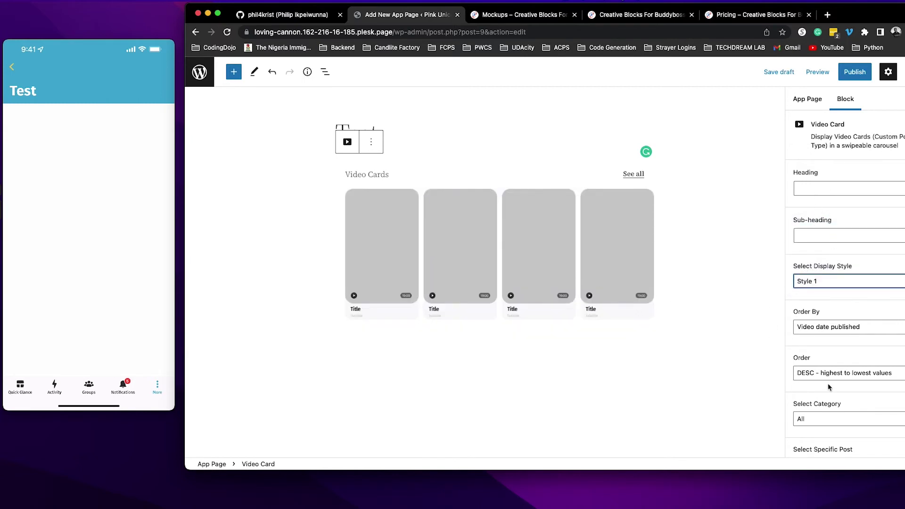
Keep Select Category and Select Specific Post at All and show 5 items.
scroll(856, 348, "down", 3)
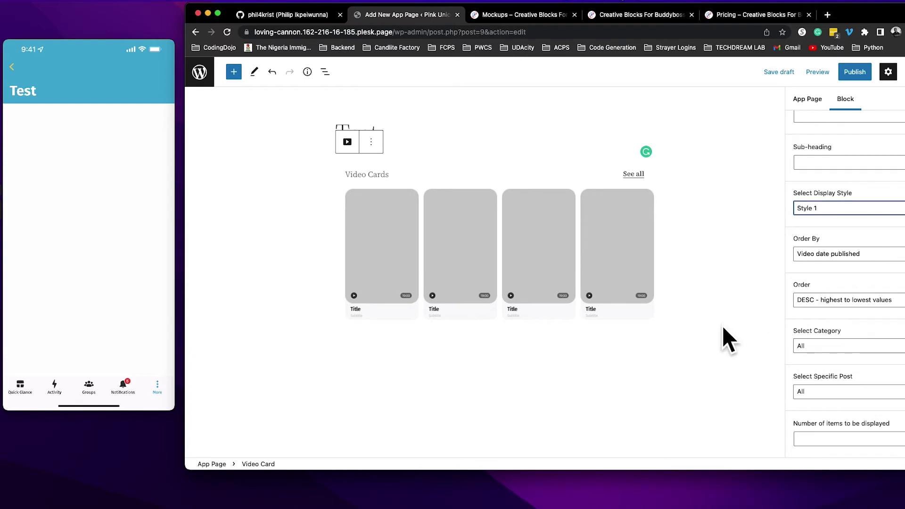
left_click(837, 350)
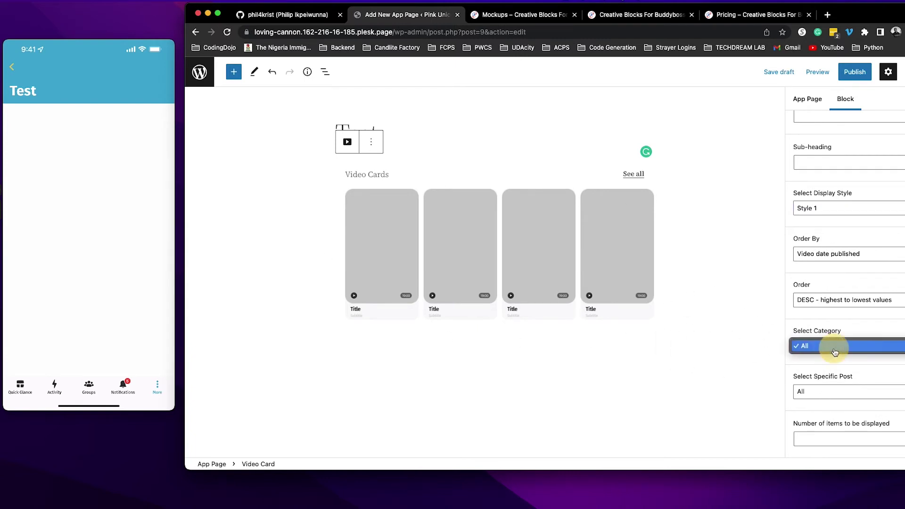
left_click(747, 394)
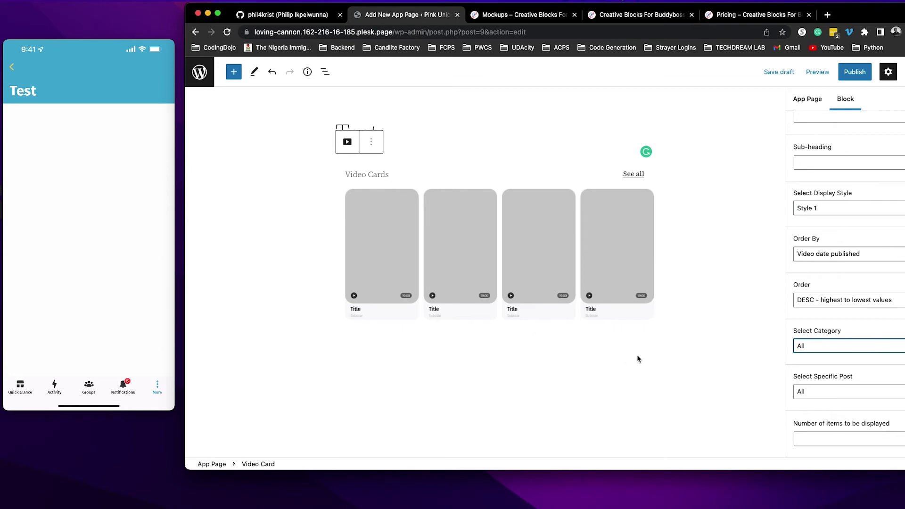
left_click(836, 397)
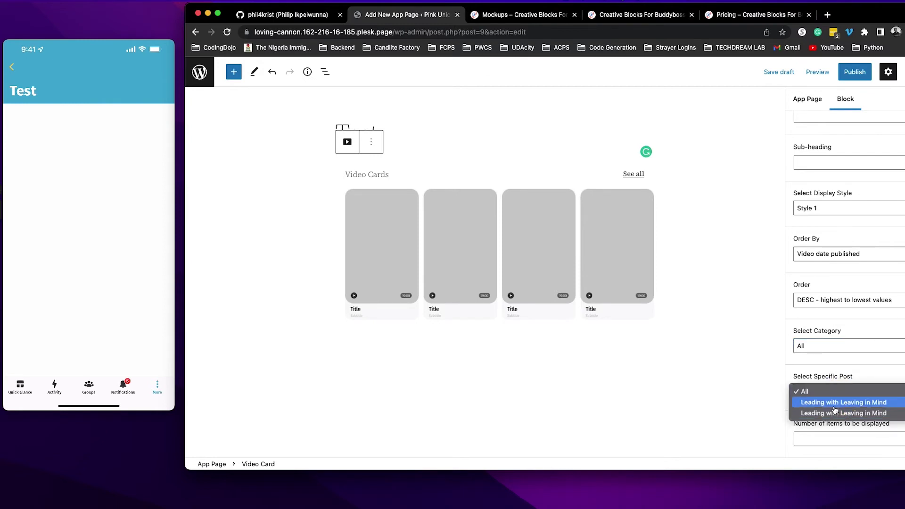
left_click(749, 385)
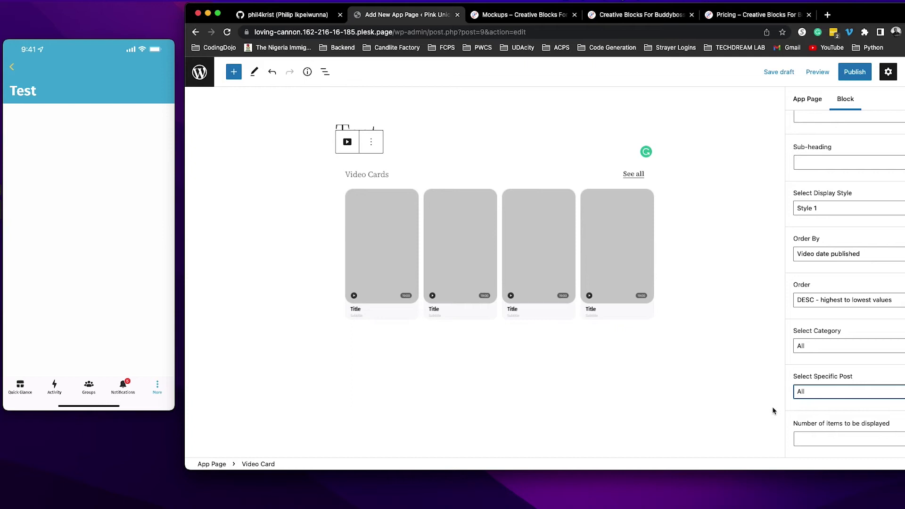
scroll(825, 415, "down", 3)
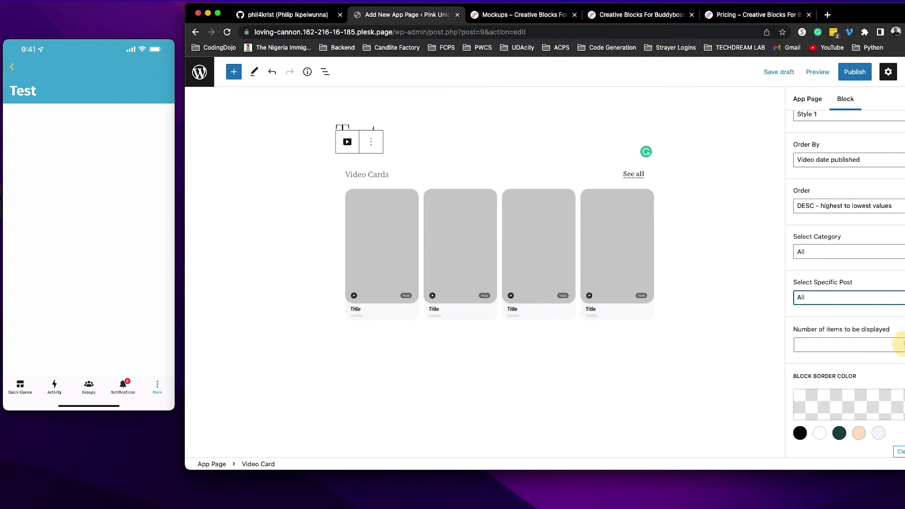
left_click(904, 344)
type("4")
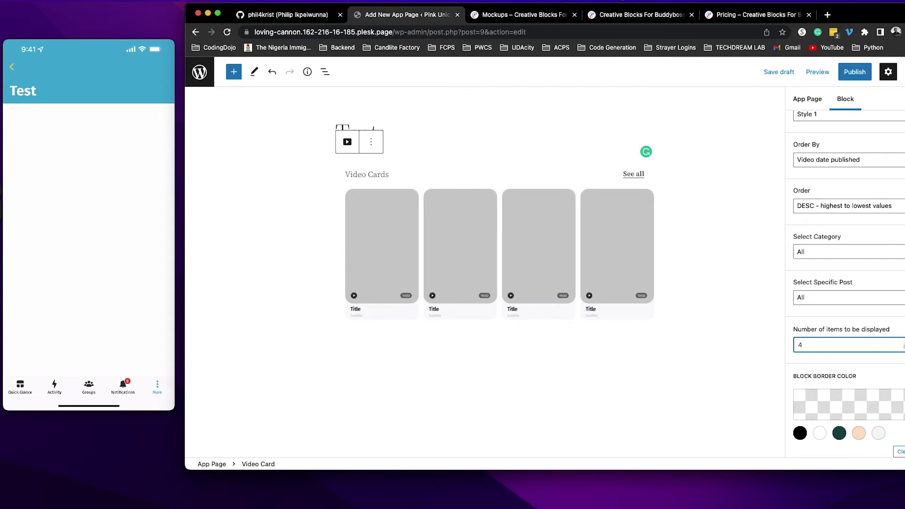
left_click(903, 342)
Publish the Test app page, confirming in the pre-publish panel.
left_click(857, 77)
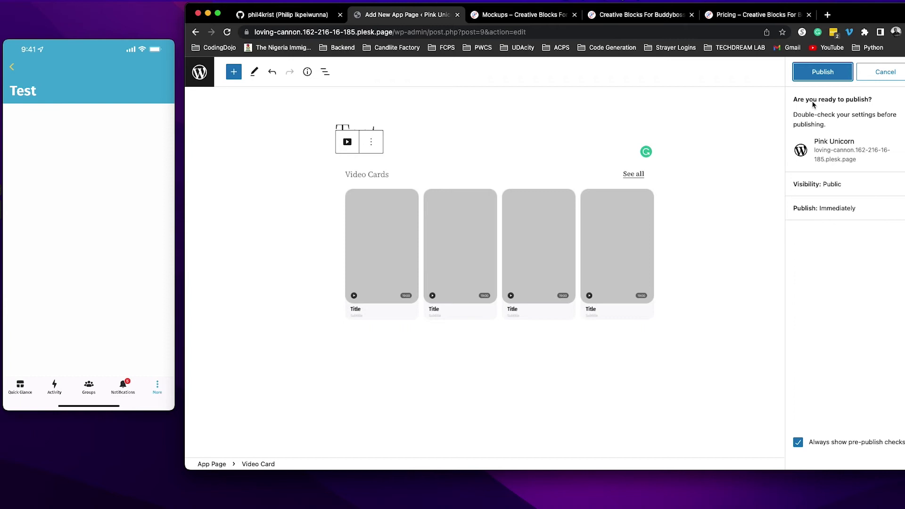
left_click(825, 79)
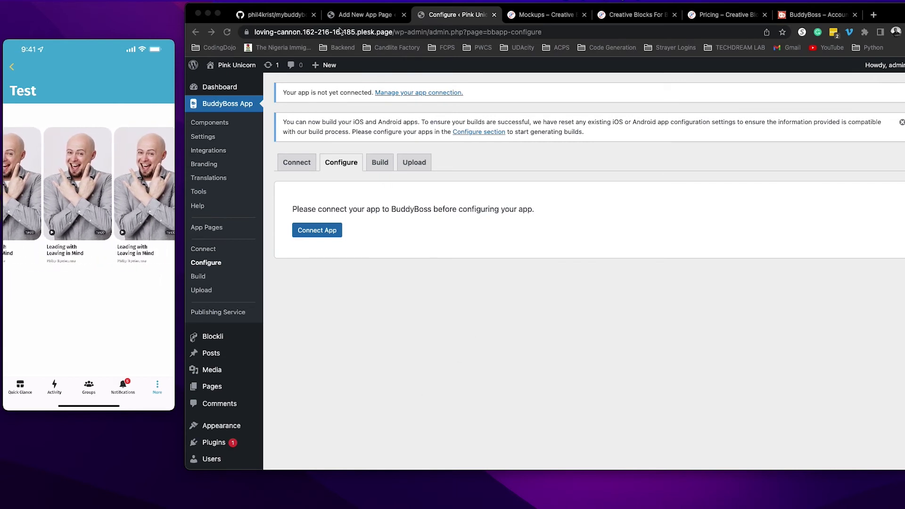
Open the Blockli Video Cards list showing the two Leading with Leaving in Mind cards.
left_click(349, 16)
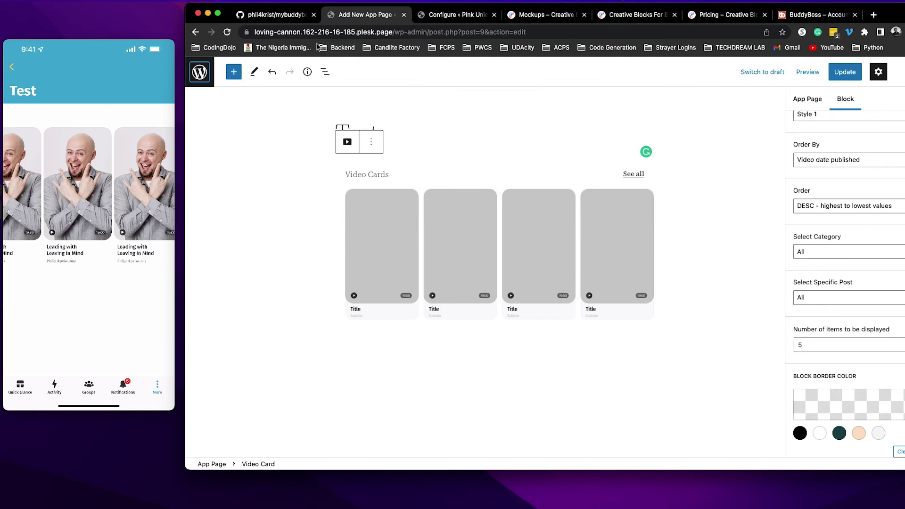
left_click(429, 16)
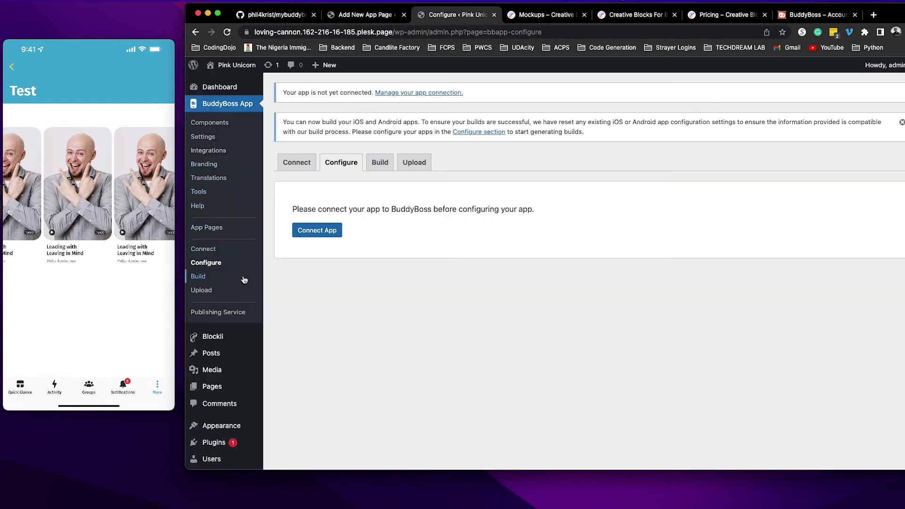
mouse_move(234, 338)
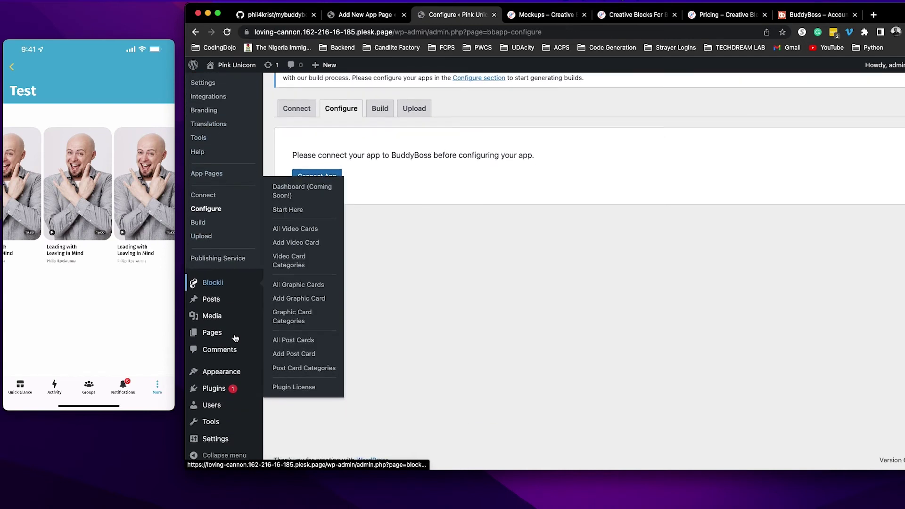
scroll(231, 306, "down", 2)
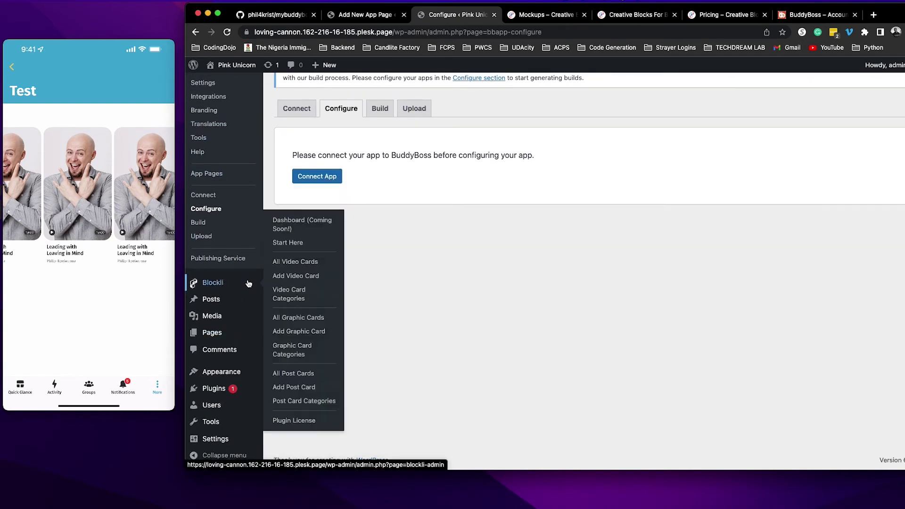
right_click(295, 262)
left_click(281, 262)
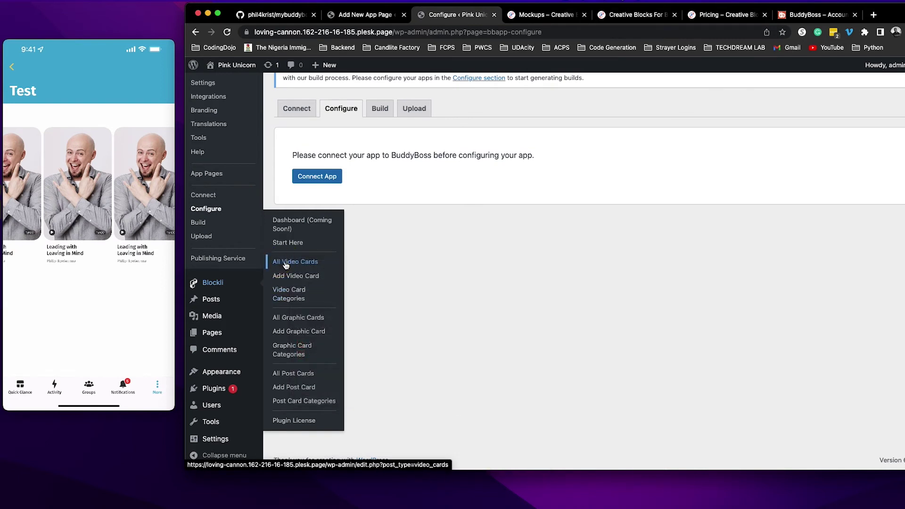
left_click(282, 263)
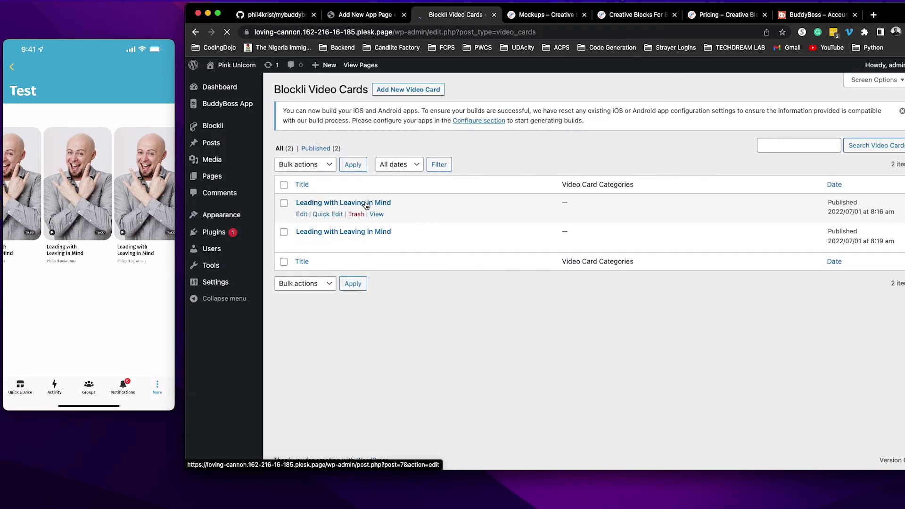
Open the first Leading with Leaving in Mind card and paste a YouTube link as its deep link.
left_click(344, 203)
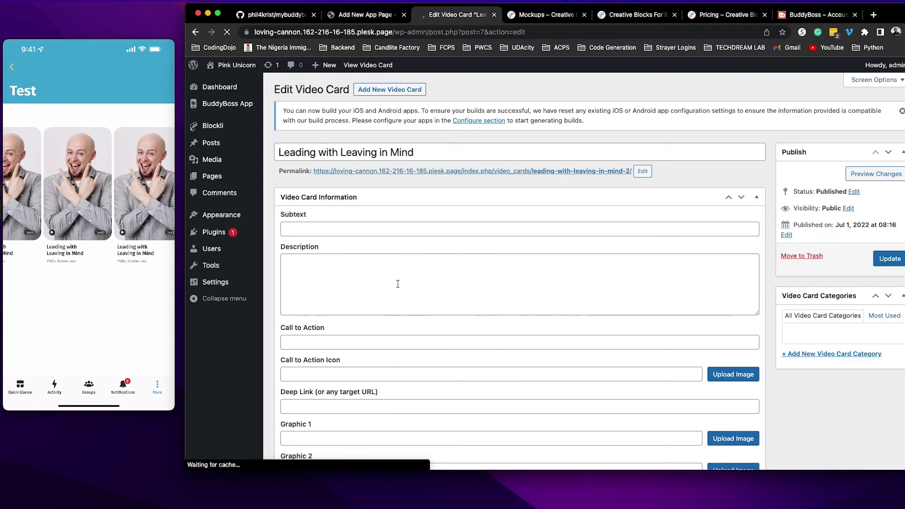
scroll(398, 284, "down", 5)
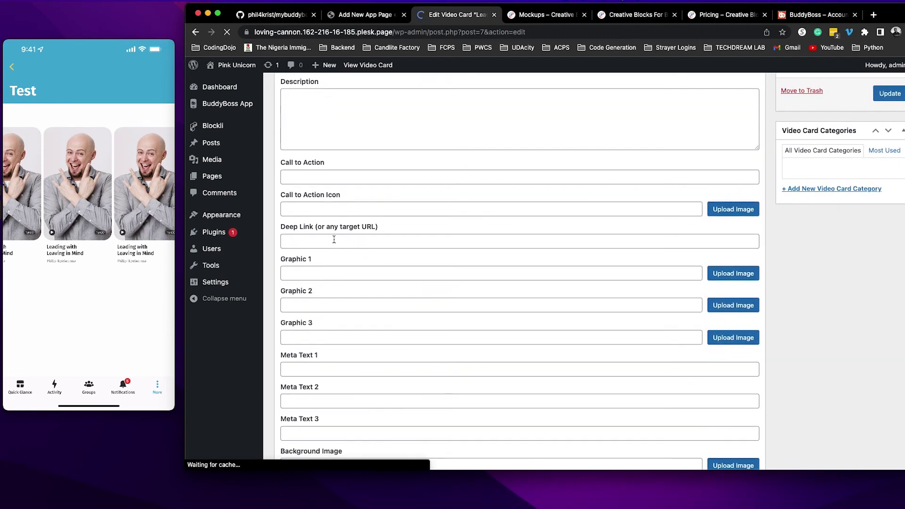
left_click(333, 239)
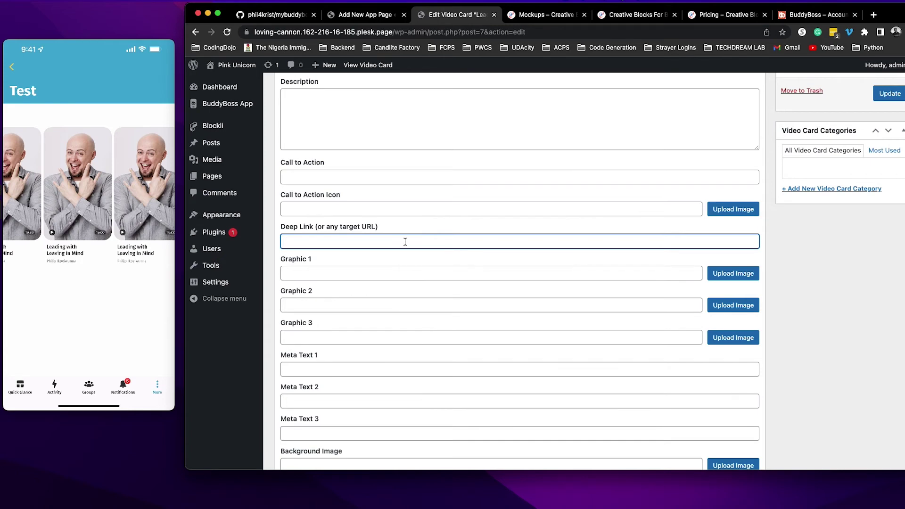
type("https://www.youtube.com/watch?v=BA-Jx6j8j5o&t=5s")
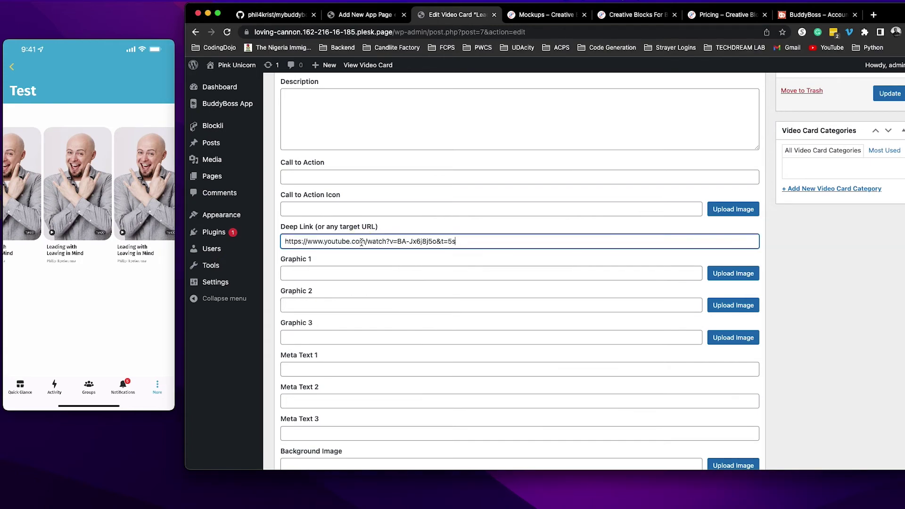
Fill the card's Subtext with the presenter's name from the autofill suggestion.
scroll(470, 323, "up", 5)
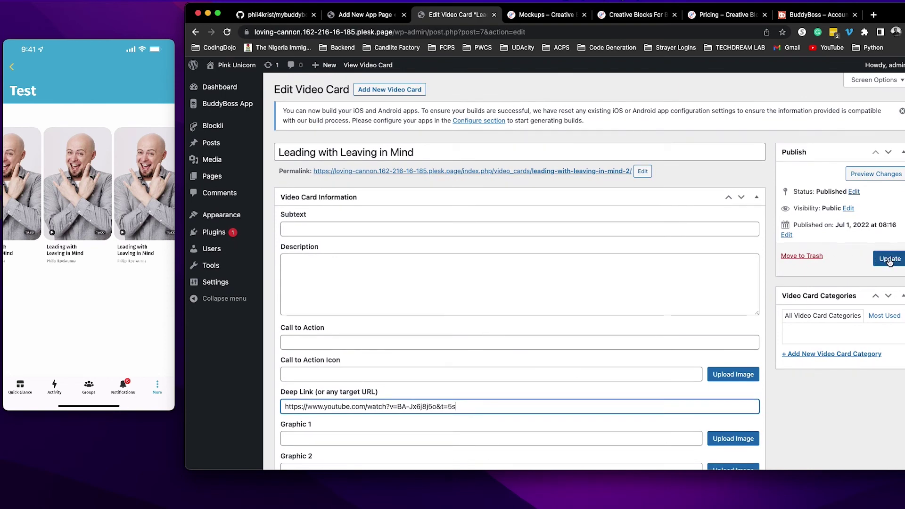
left_click(330, 233)
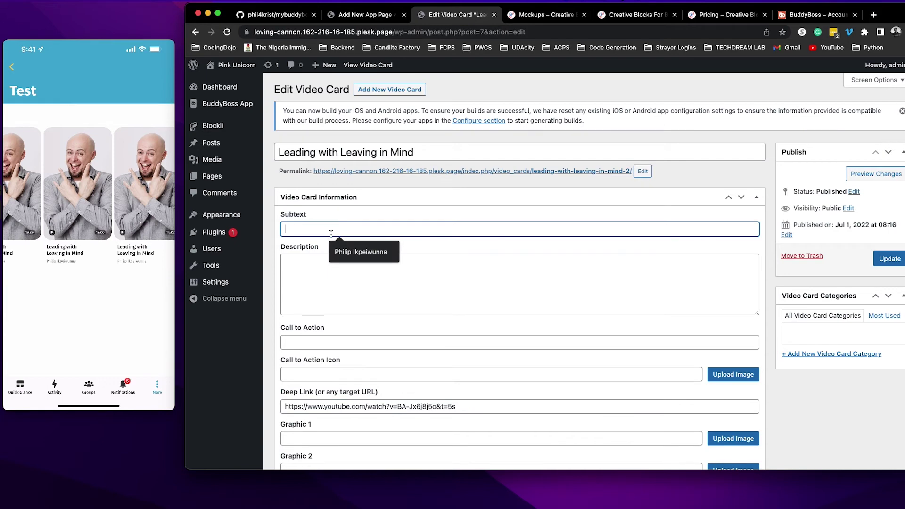
left_click(353, 252)
Update the Leading with Leaving in Mind card until 'Post updated.' appears.
left_click(893, 262)
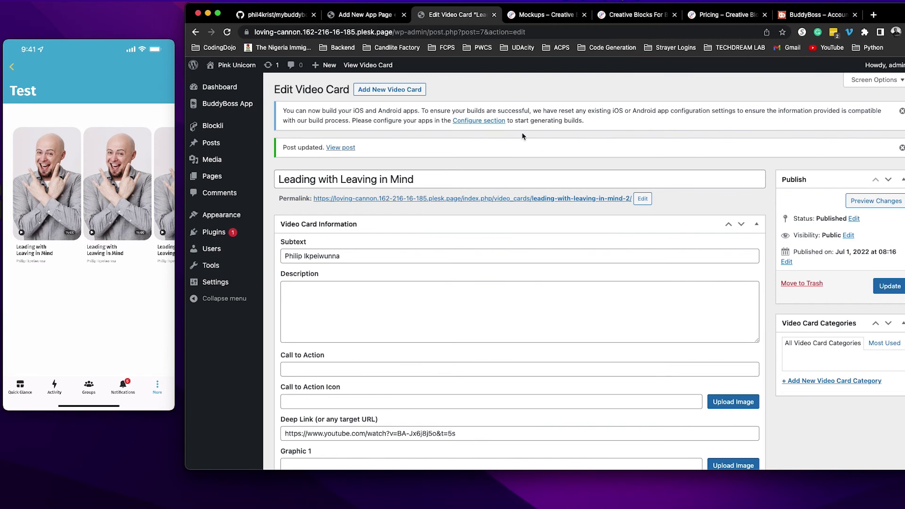
Duplicate the Video Cards block on the Test app page and select the copy.
left_click(368, 15)
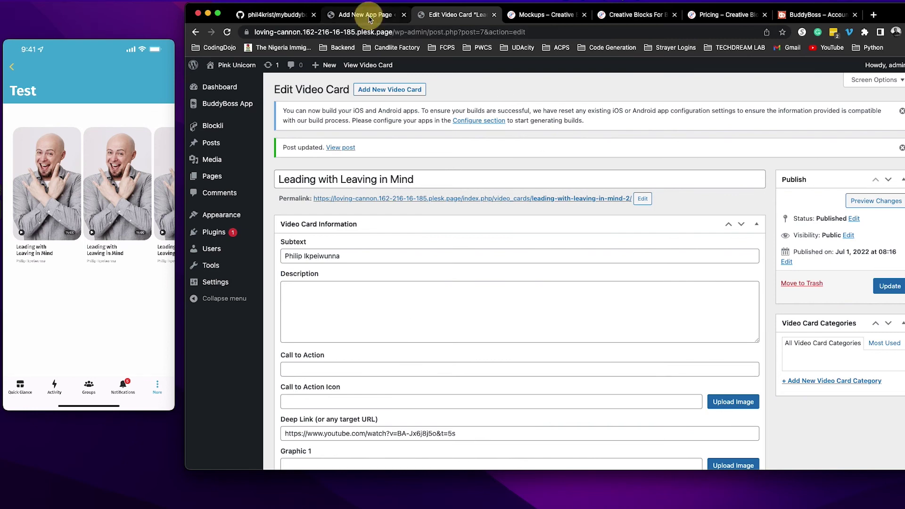
left_click(559, 259)
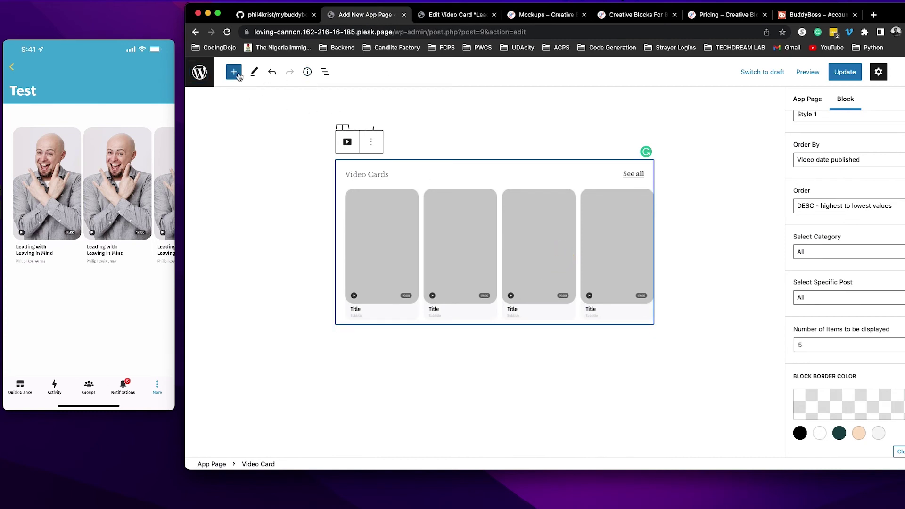
left_click(371, 142)
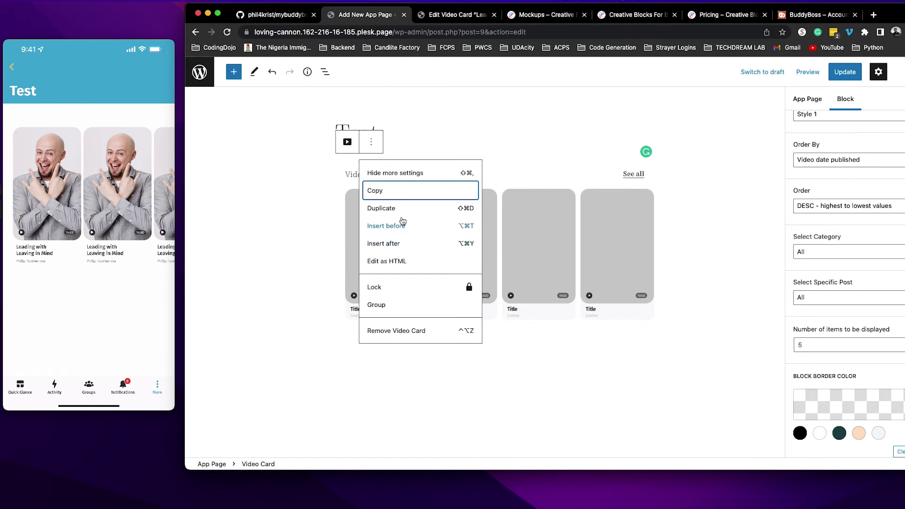
left_click(401, 215)
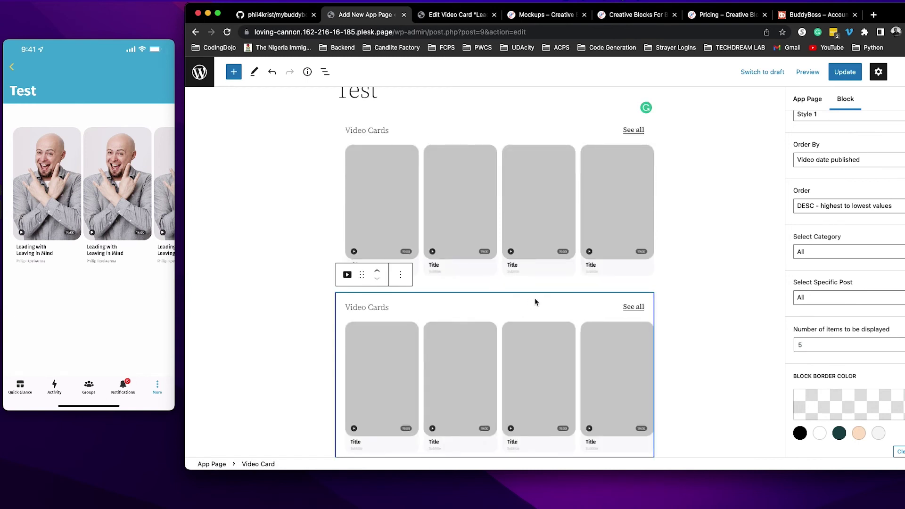
scroll(535, 303, "down", 3)
left_click(512, 273)
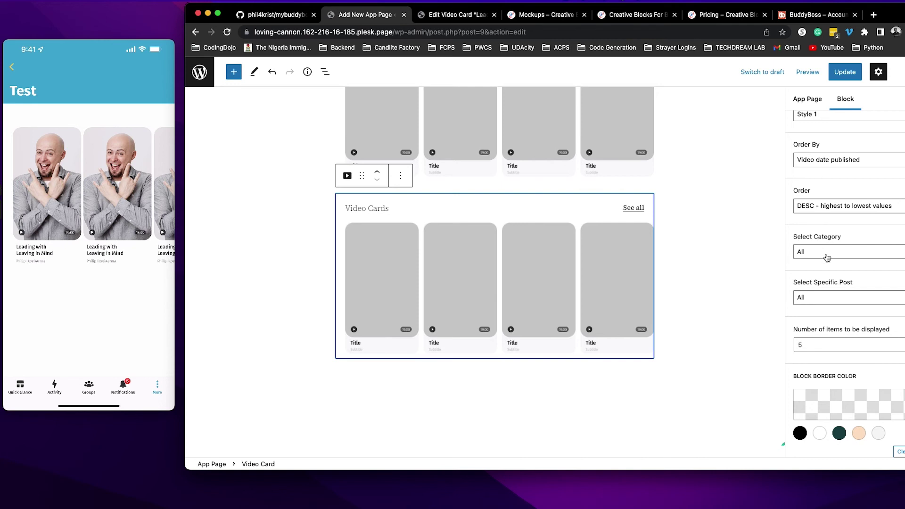
Set the copied Video Cards block's display style to Style 6.
scroll(833, 255, "up", 3)
left_click(837, 182)
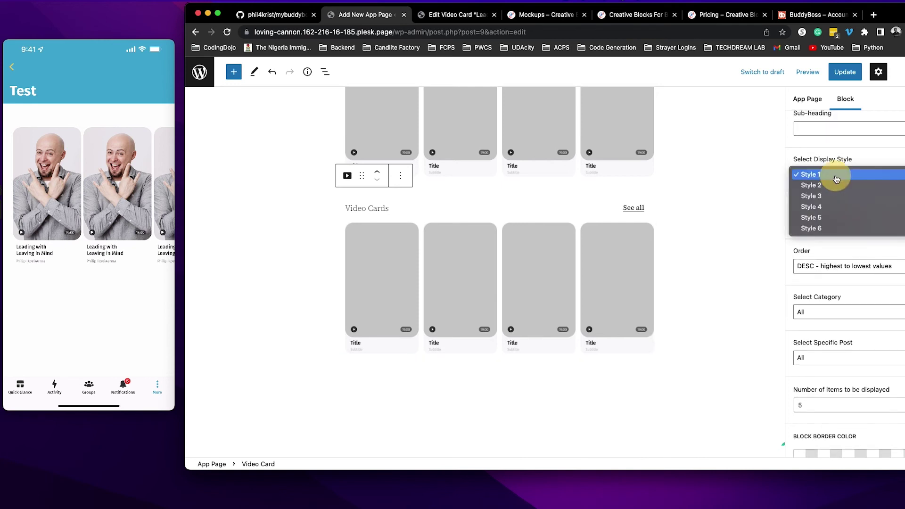
left_click(831, 228)
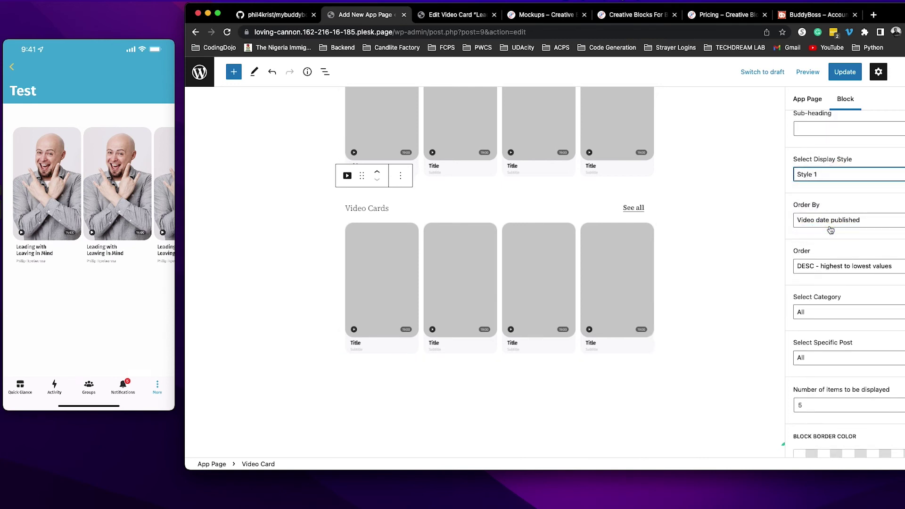
scroll(540, 283, "up", 5)
scroll(540, 290, "down", 3)
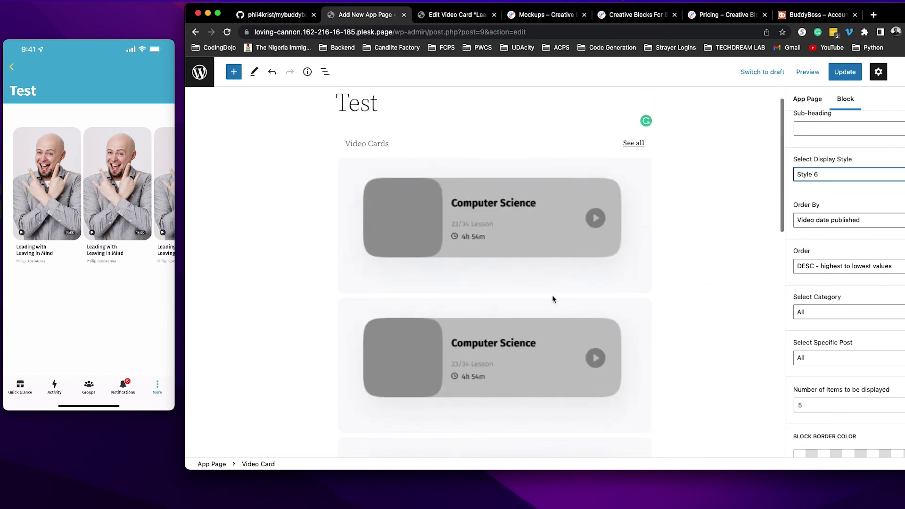
scroll(553, 290, "up", 3)
Save the Test app page with its Style 1 and Style 6 Video Cards blocks.
left_click(554, 267)
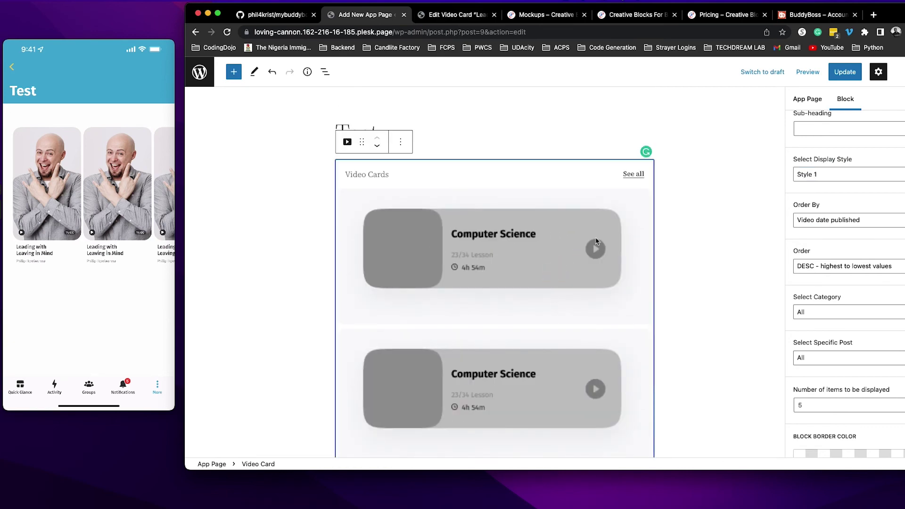
scroll(701, 260, "down", 3)
scroll(701, 259, "up", 3)
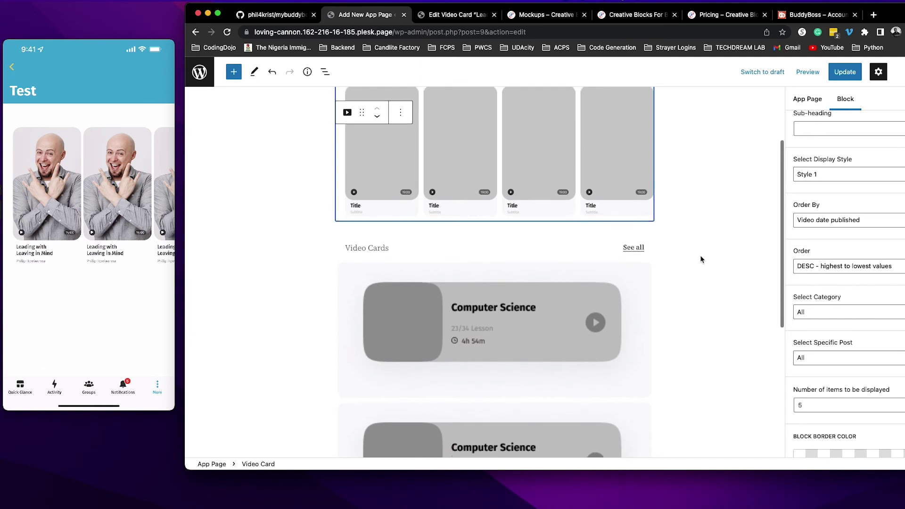
left_click(846, 75)
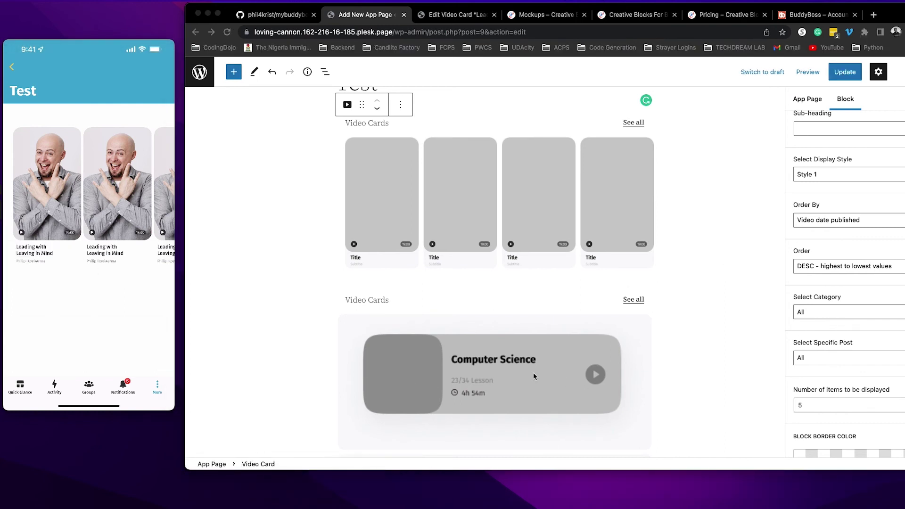
key("super+Tab")
scroll(610, 344, "down", 5)
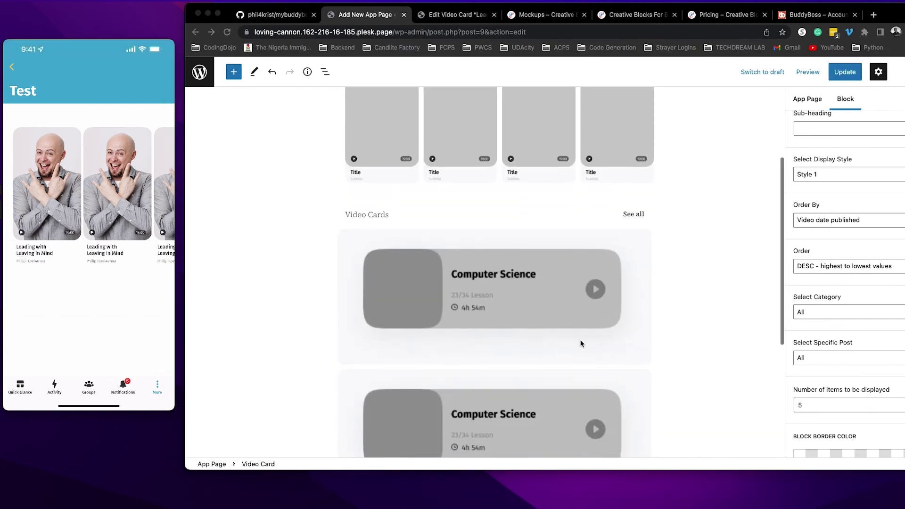
scroll(542, 268, "down", 2)
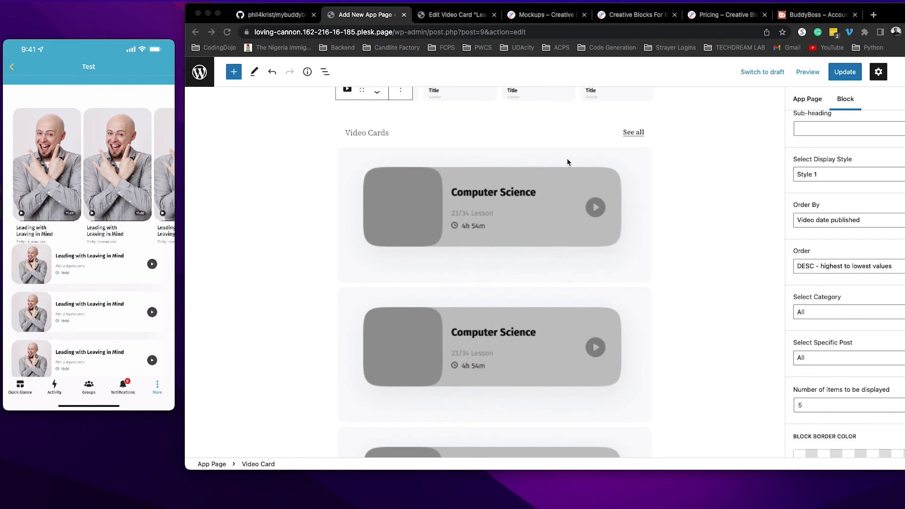
scroll(470, 136, "up", 5)
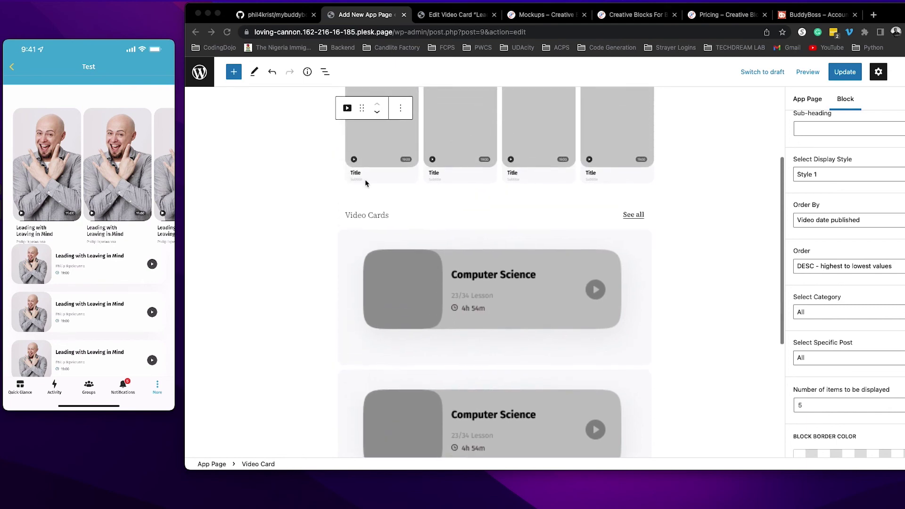
Insert a Spacer block below the Style 1 video card row.
left_click(251, 146)
left_click(234, 75)
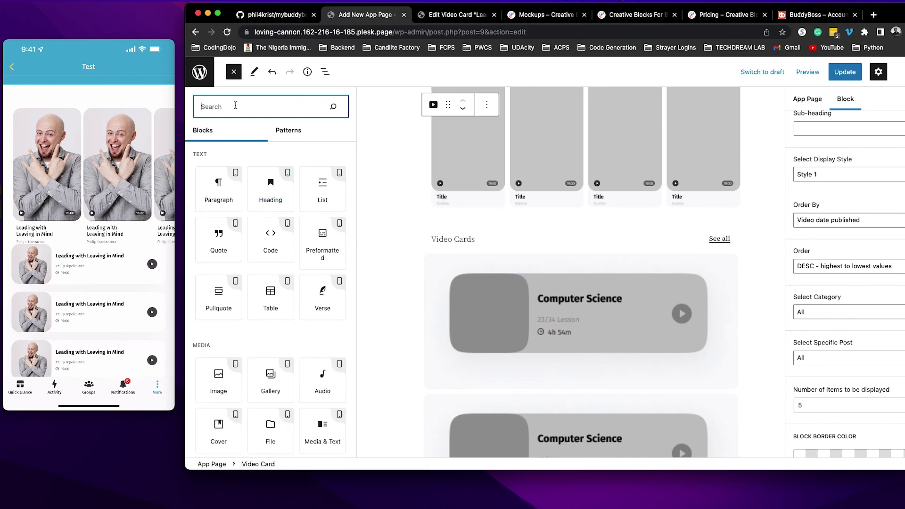
type("spacer")
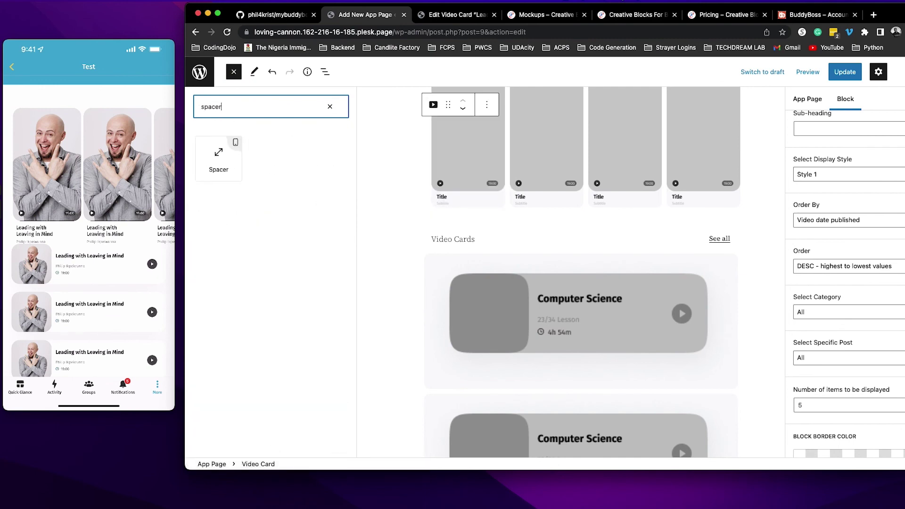
left_click(218, 163)
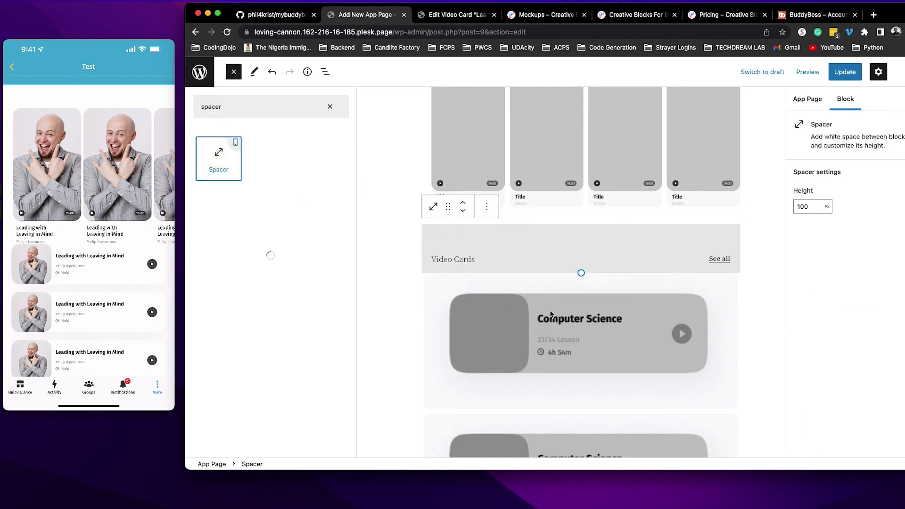
Set the spacer's height to 10 px and update the Test page.
left_click(580, 264)
left_click_drag(580, 265, 576, 236)
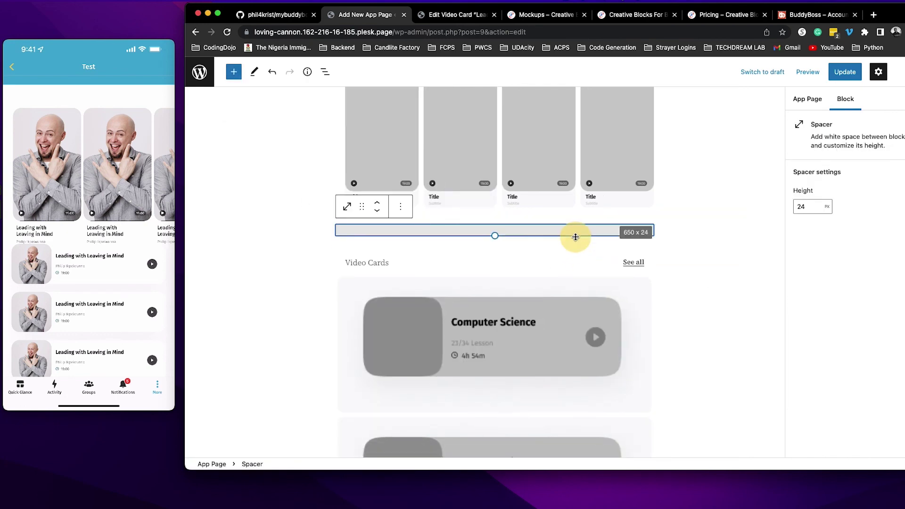
double_click(802, 207)
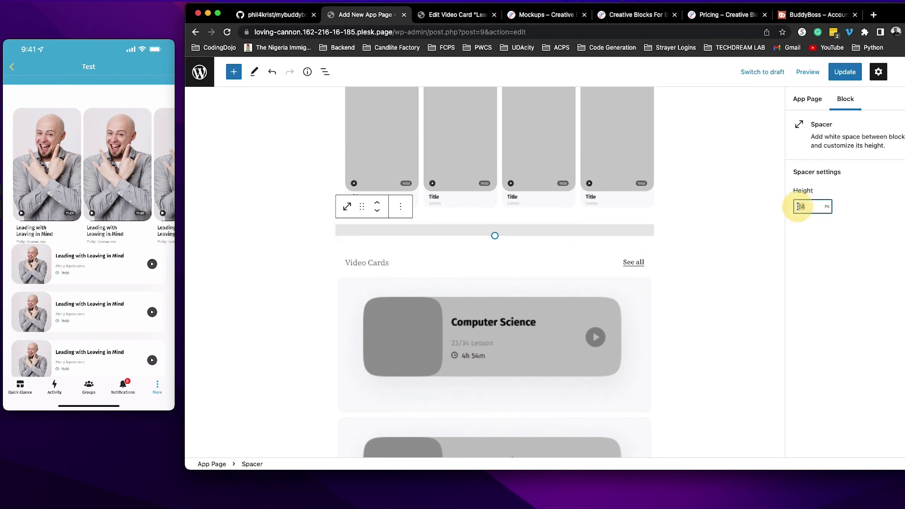
type("10")
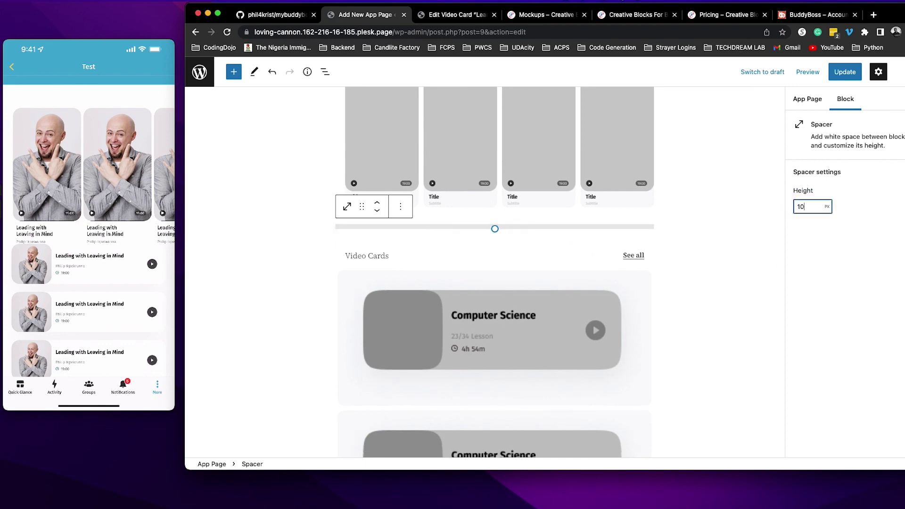
left_click(845, 73)
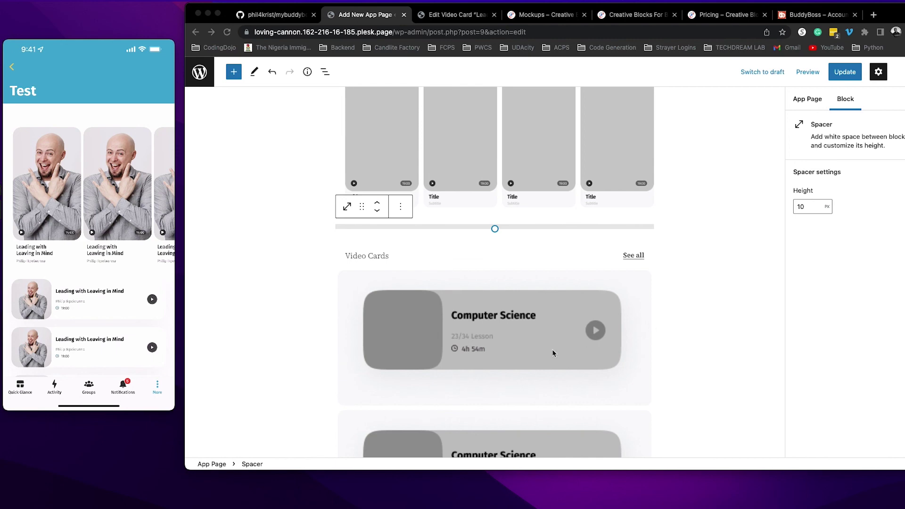
Select a Computer Science card to show the Style 6 Video Cards block settings.
scroll(564, 307, "down", 3)
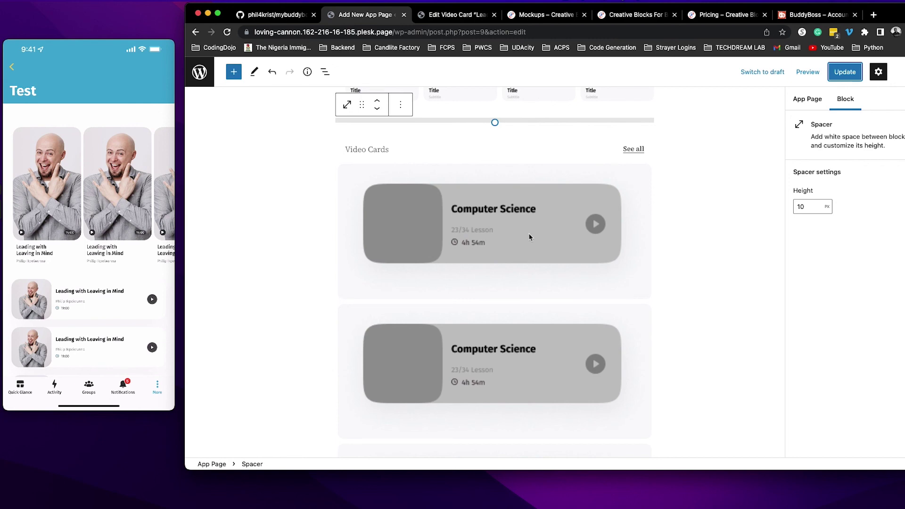
left_click(534, 234)
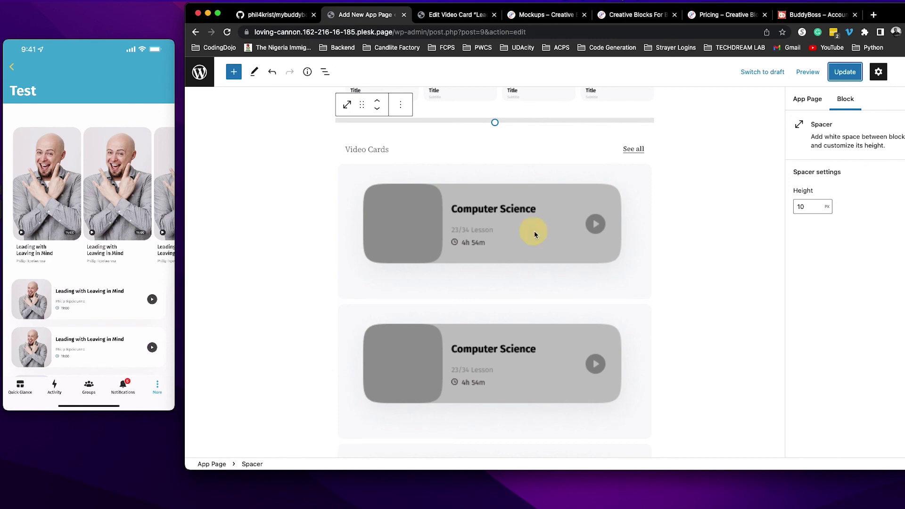